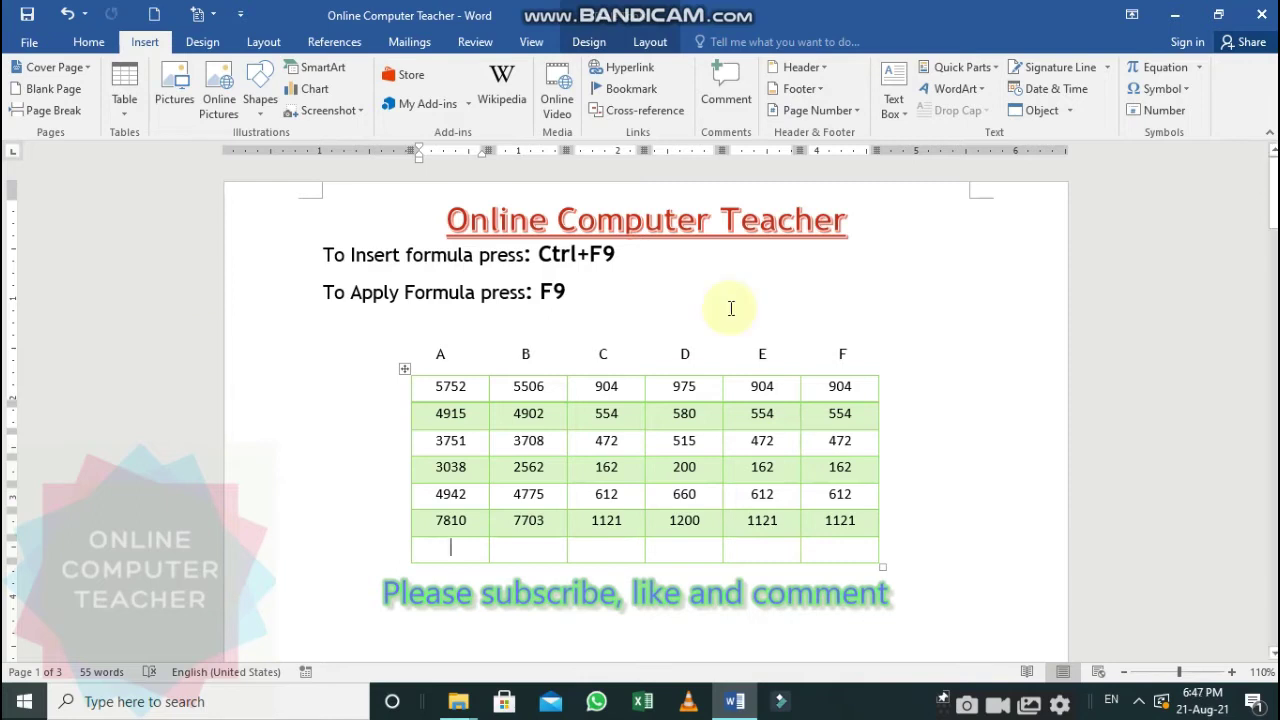
- After clicking in the number table after 4915, launch Excel from the taskbar
{"action": "left_click", "coordinate": [404, 370]}
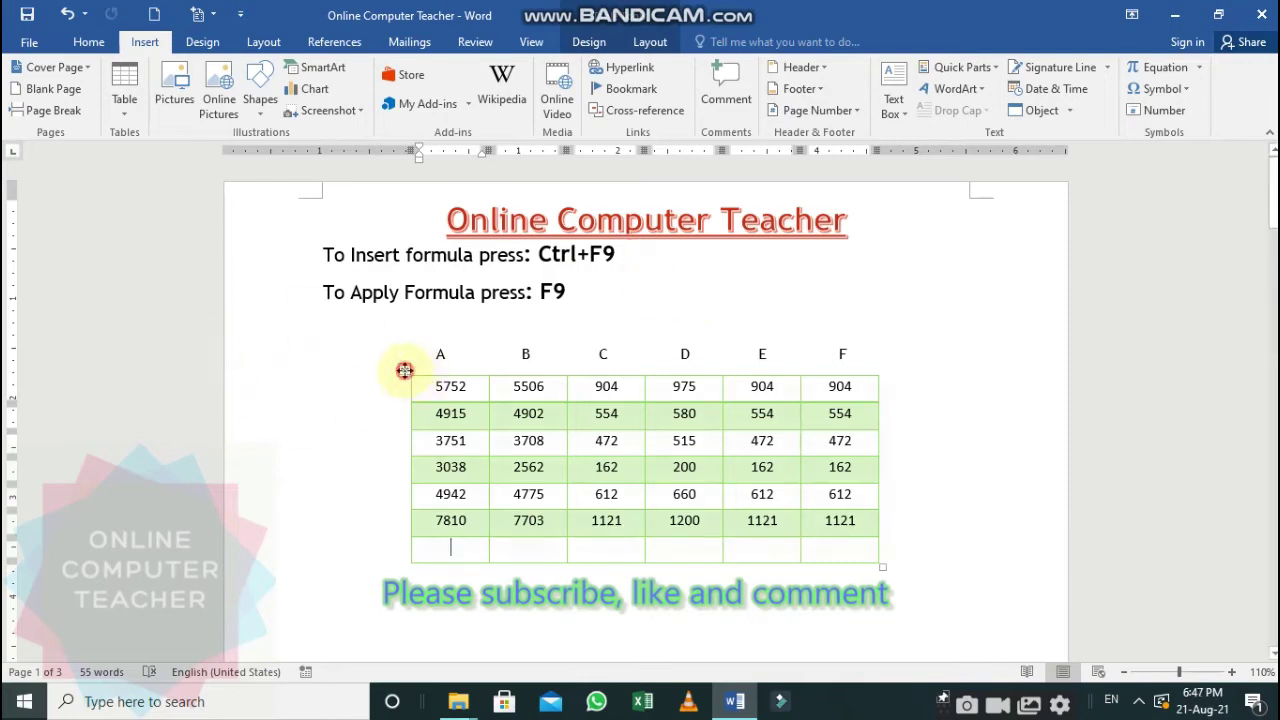
{"action": "left_click", "coordinate": [392, 388]}
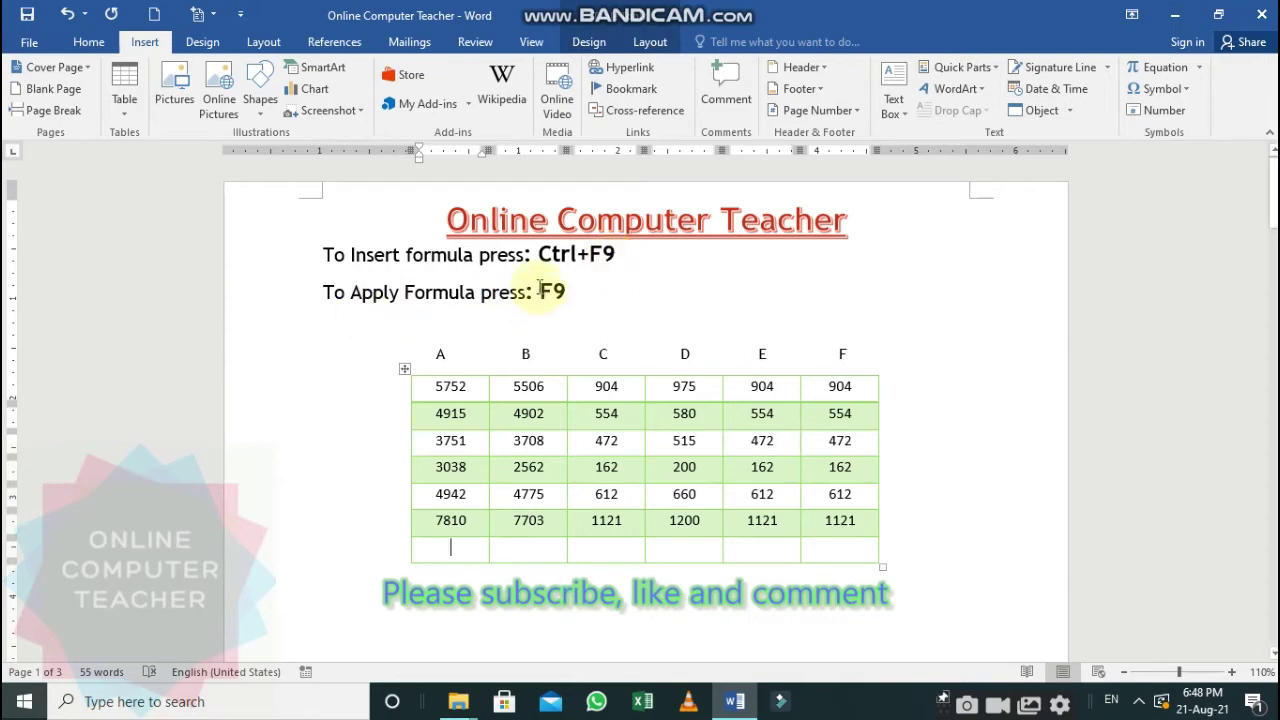
{"action": "left_click", "coordinate": [482, 416]}
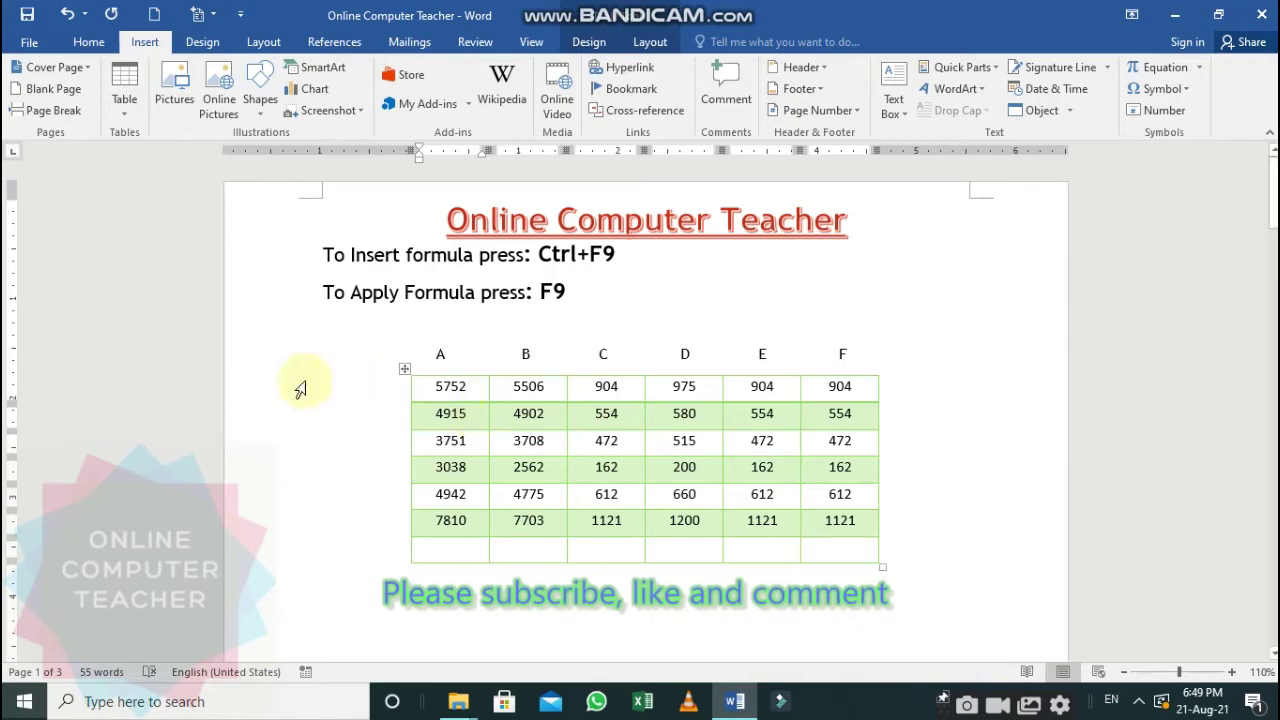
{"action": "left_click", "coordinate": [633, 699]}
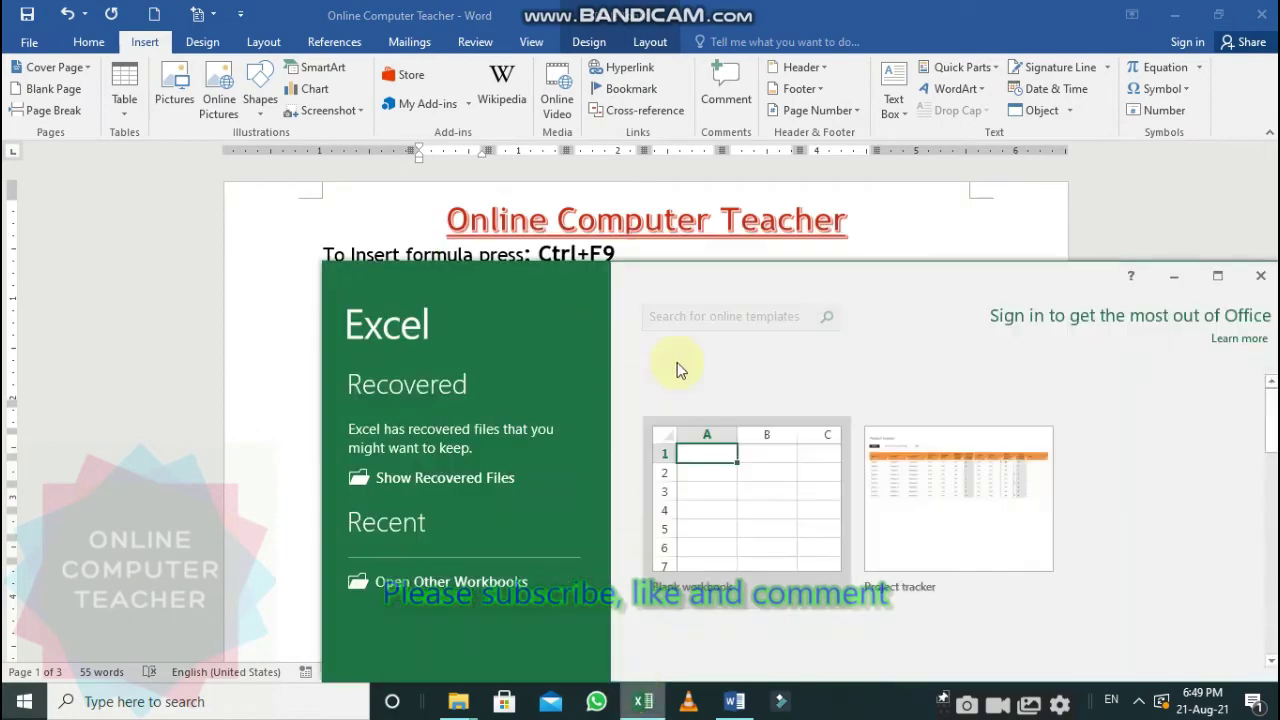
- Open a maximised blank workbook and dismiss Document Recovery, keeping the recovered files
{"action": "left_click", "coordinate": [784, 462]}
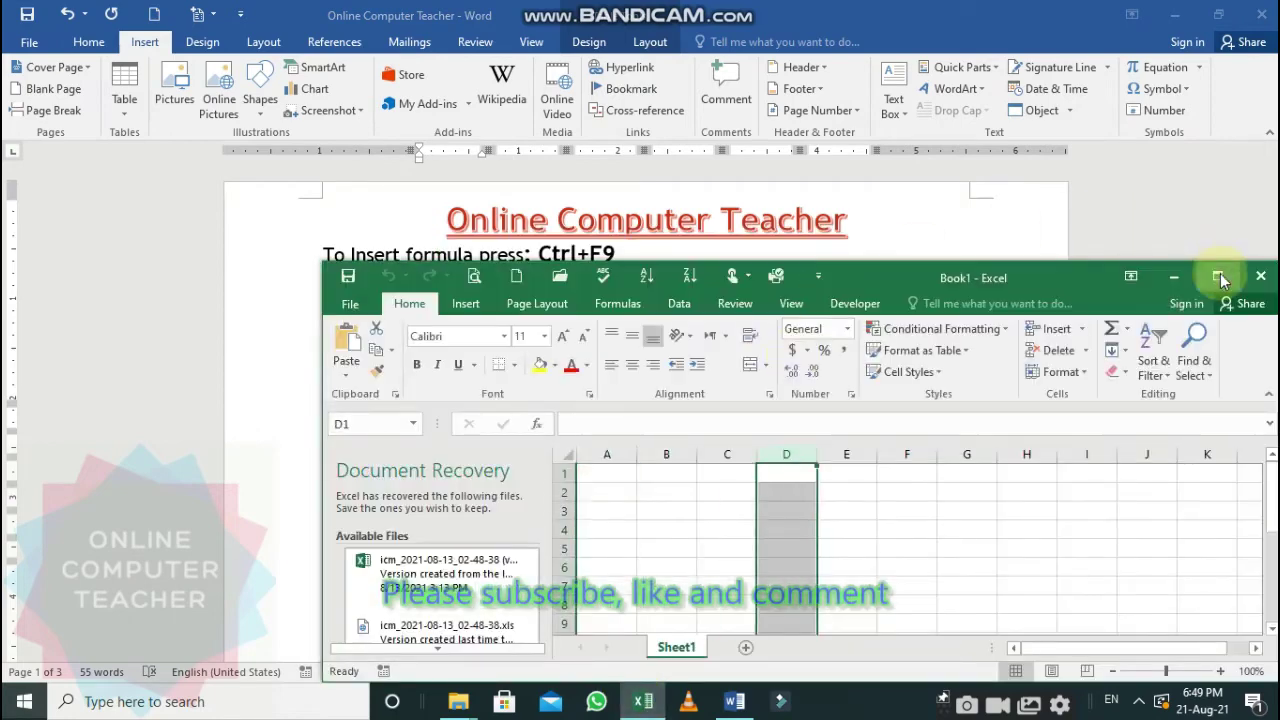
{"action": "left_click", "coordinate": [1218, 275]}
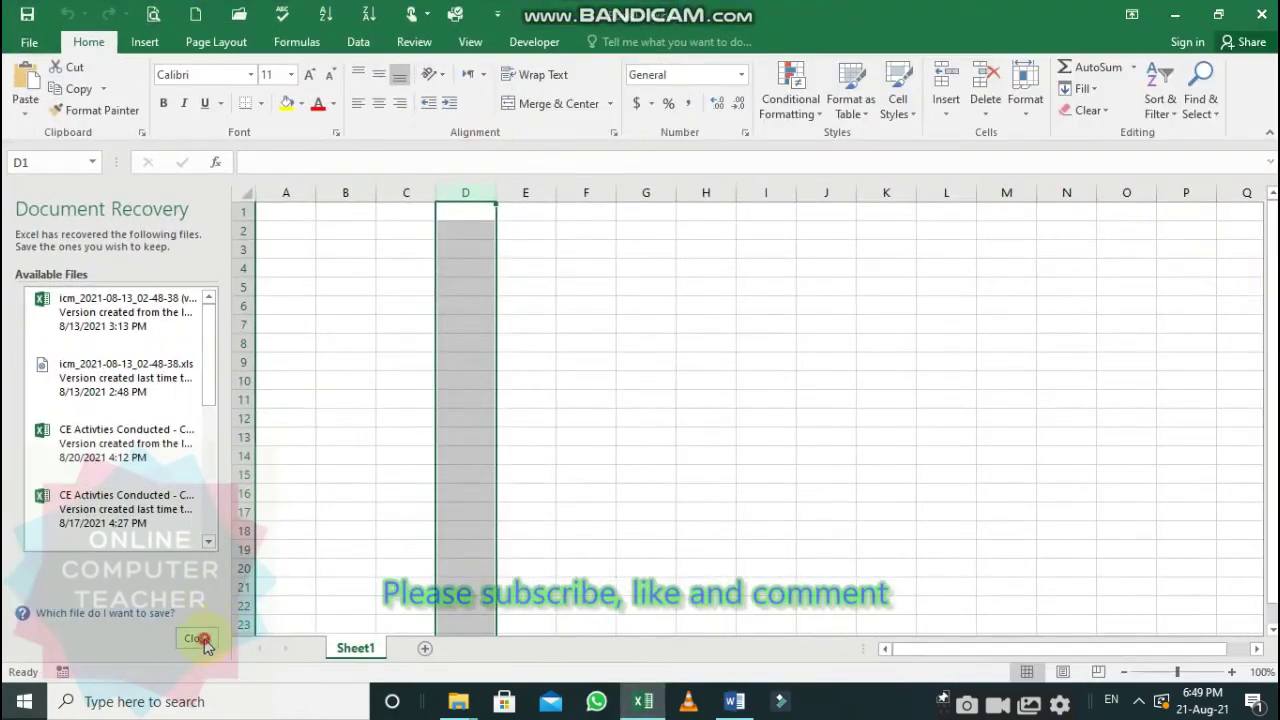
{"action": "left_click", "coordinate": [197, 638]}
{"action": "left_click", "coordinate": [283, 244]}
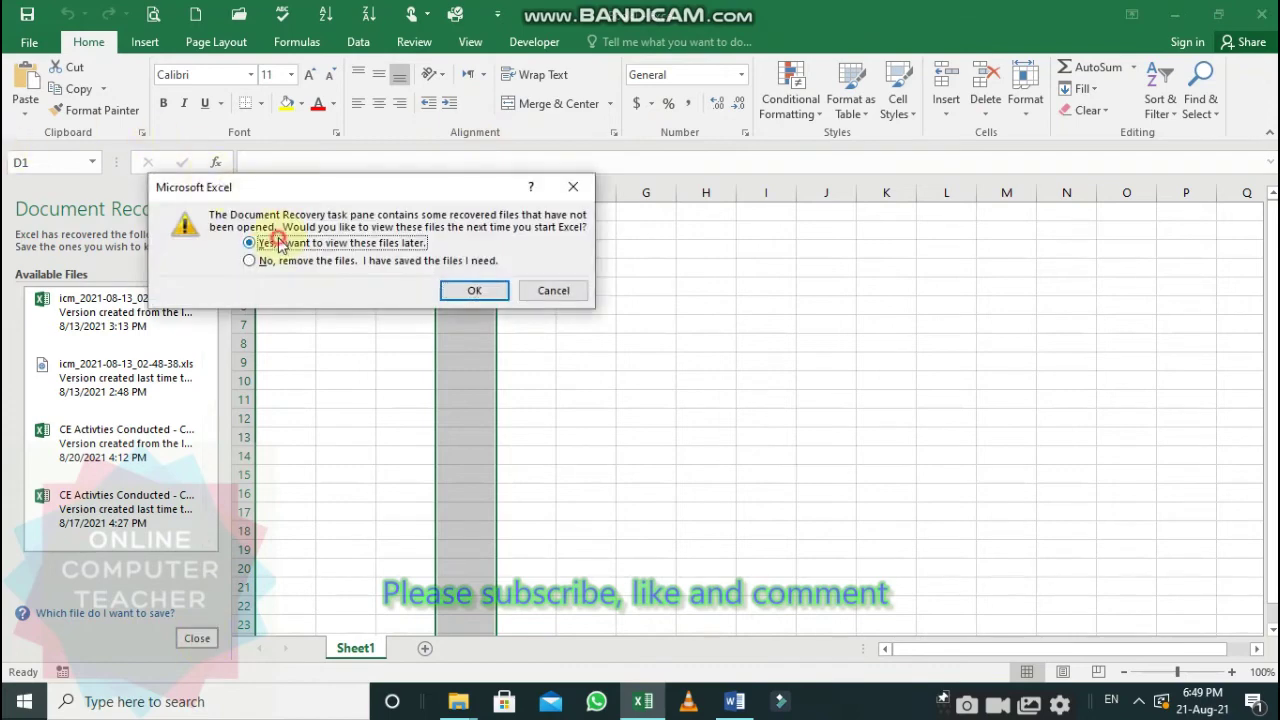
{"action": "left_click", "coordinate": [468, 289]}
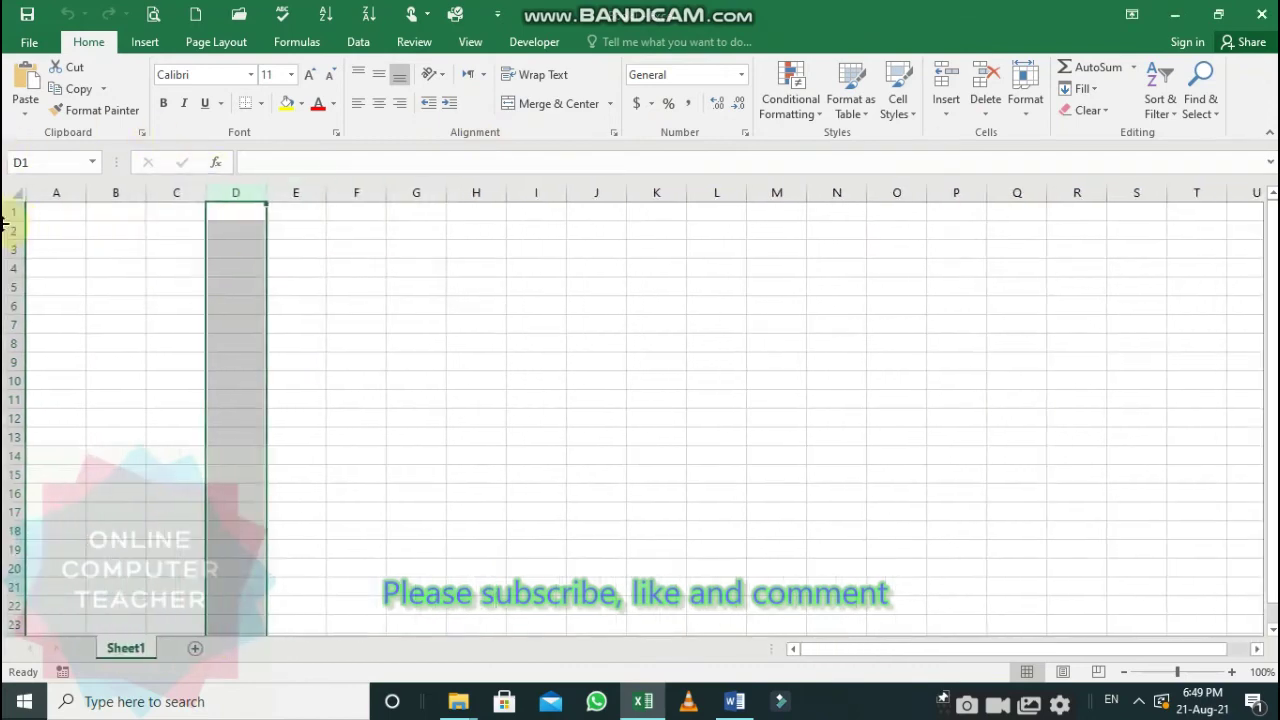
- Select cells A6, B4, H8, M5, columns B and E, rows 1 and 3, then minimise Excel
{"action": "left_click", "coordinate": [38, 299]}
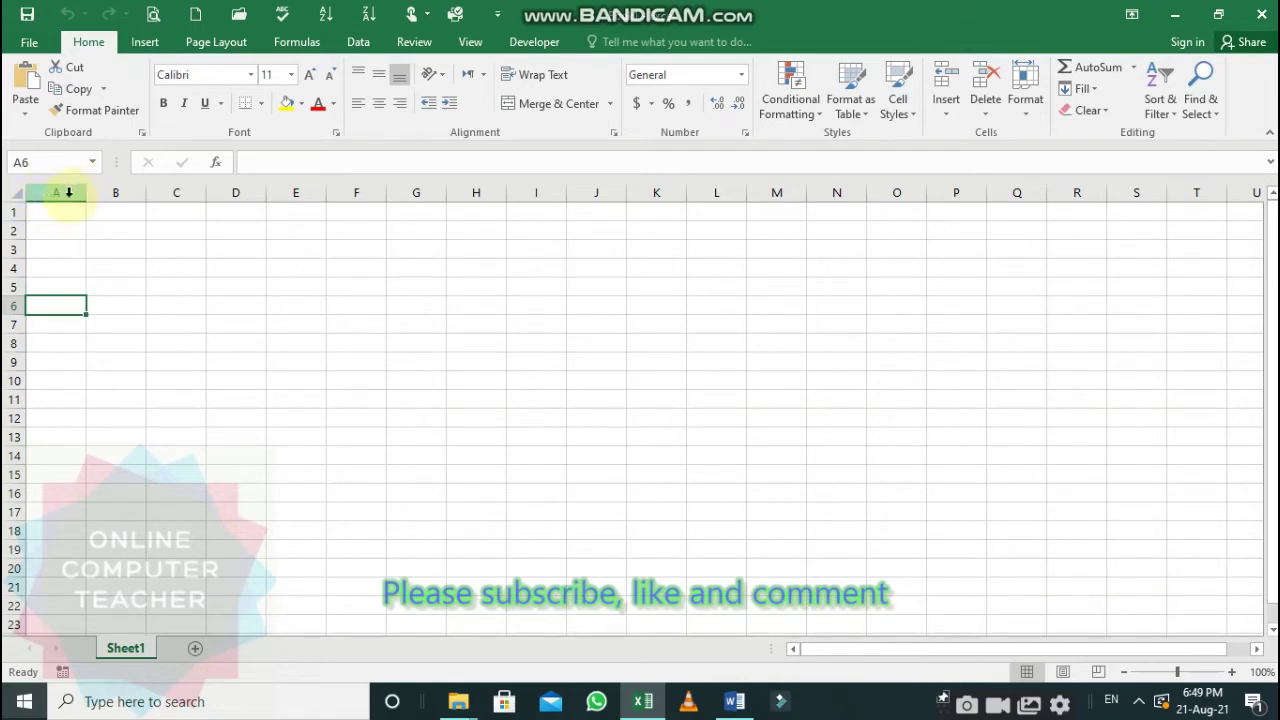
{"action": "left_click", "coordinate": [115, 192]}
{"action": "left_click_drag", "start_coordinate": [146, 200], "coordinate": [232, 195]}
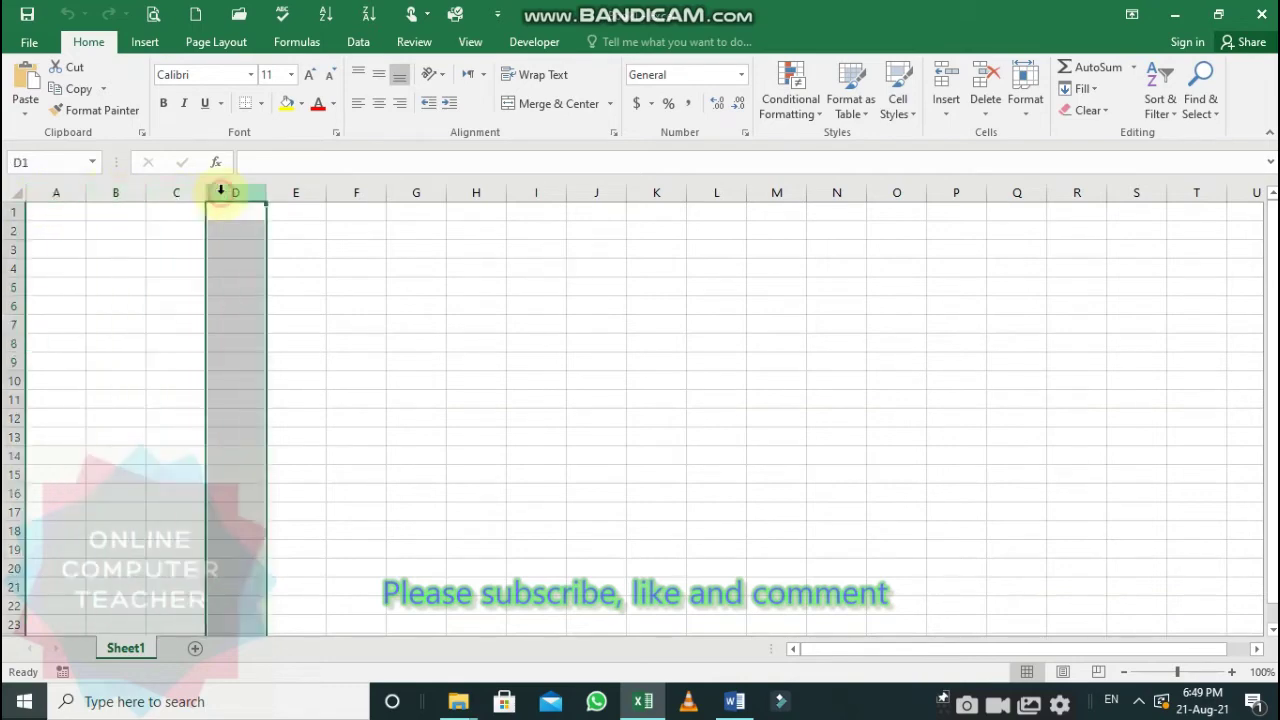
{"action": "left_click", "coordinate": [295, 190]}
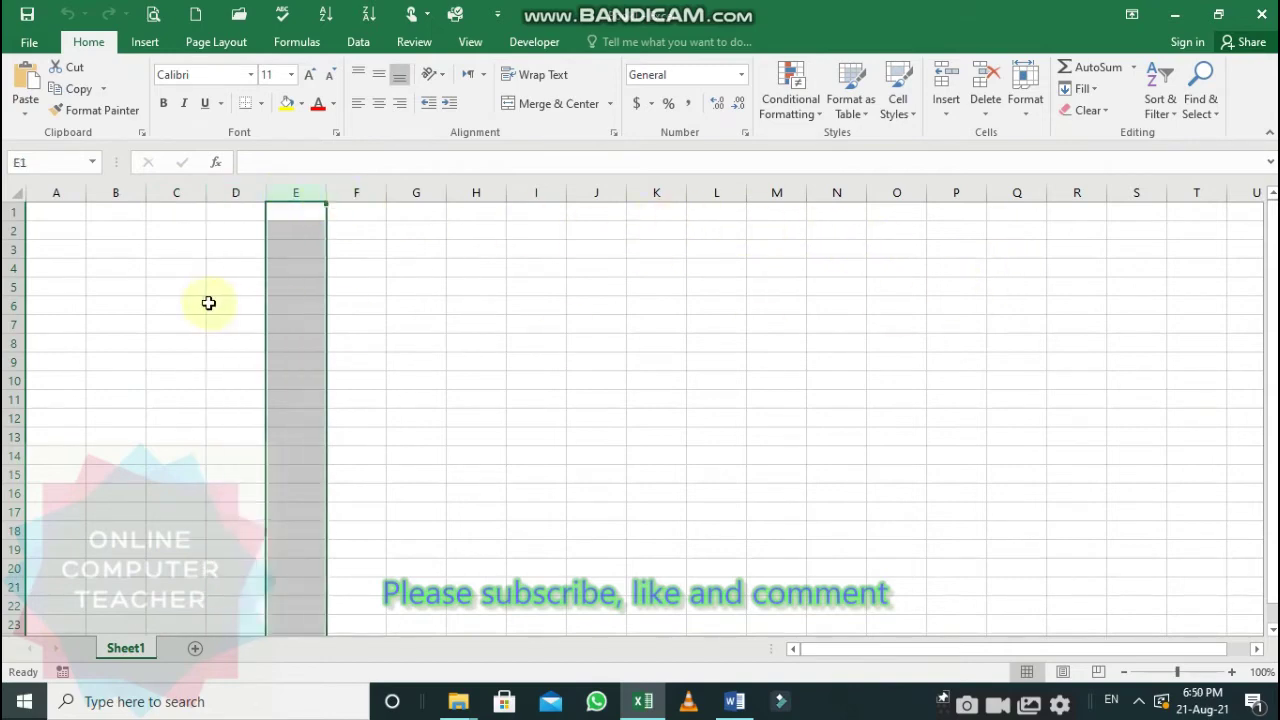
{"action": "left_click", "coordinate": [110, 264]}
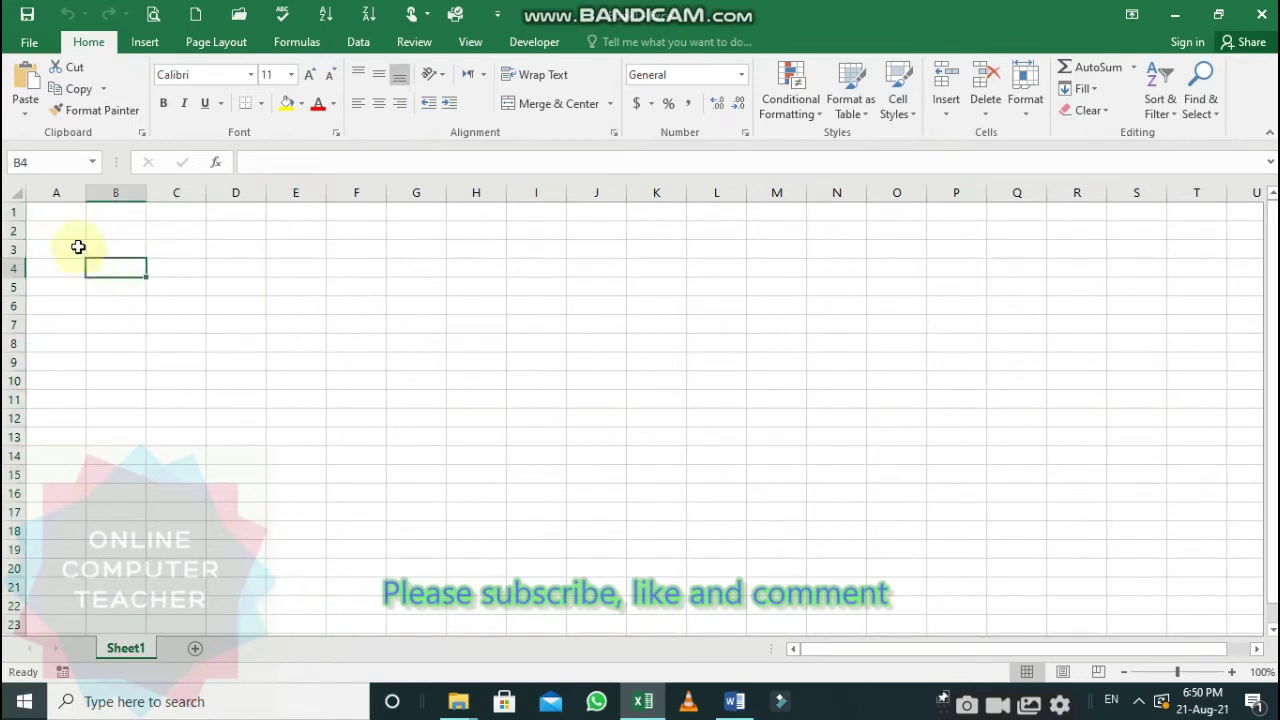
{"action": "left_click_drag", "start_coordinate": [5, 210], "coordinate": [13, 249]}
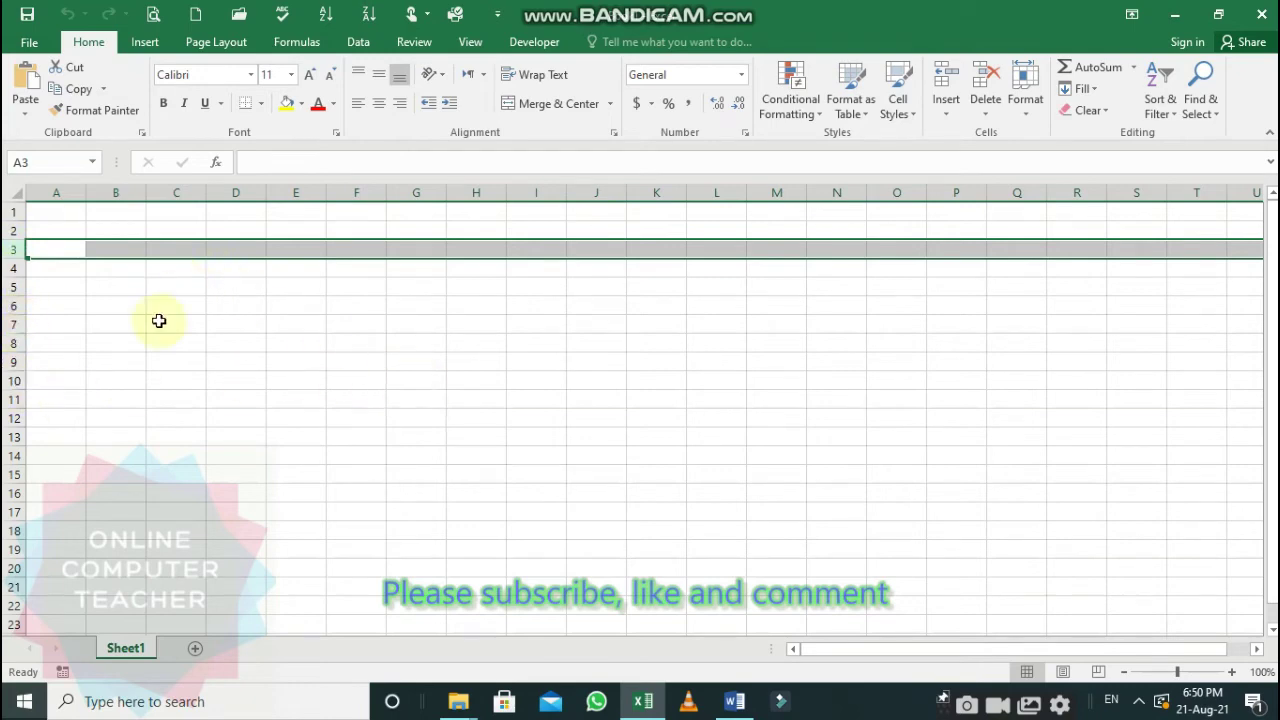
{"action": "left_click", "coordinate": [474, 346]}
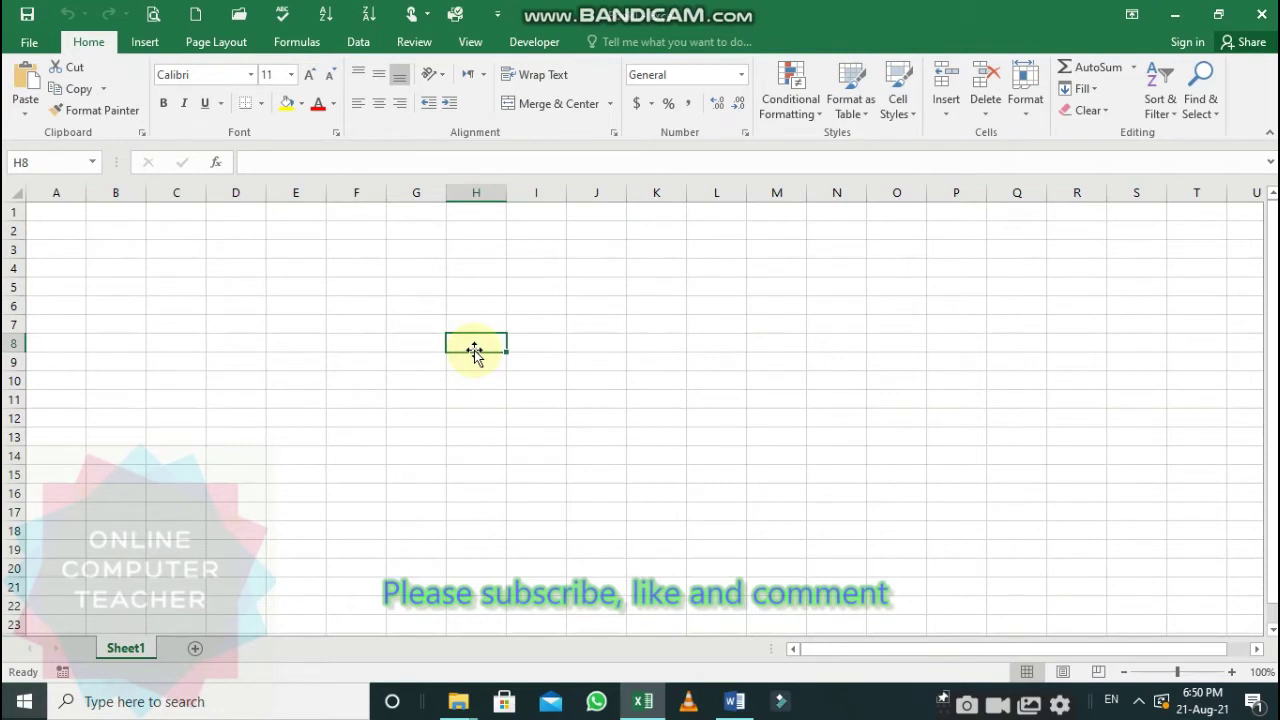
{"action": "left_click", "coordinate": [15, 209]}
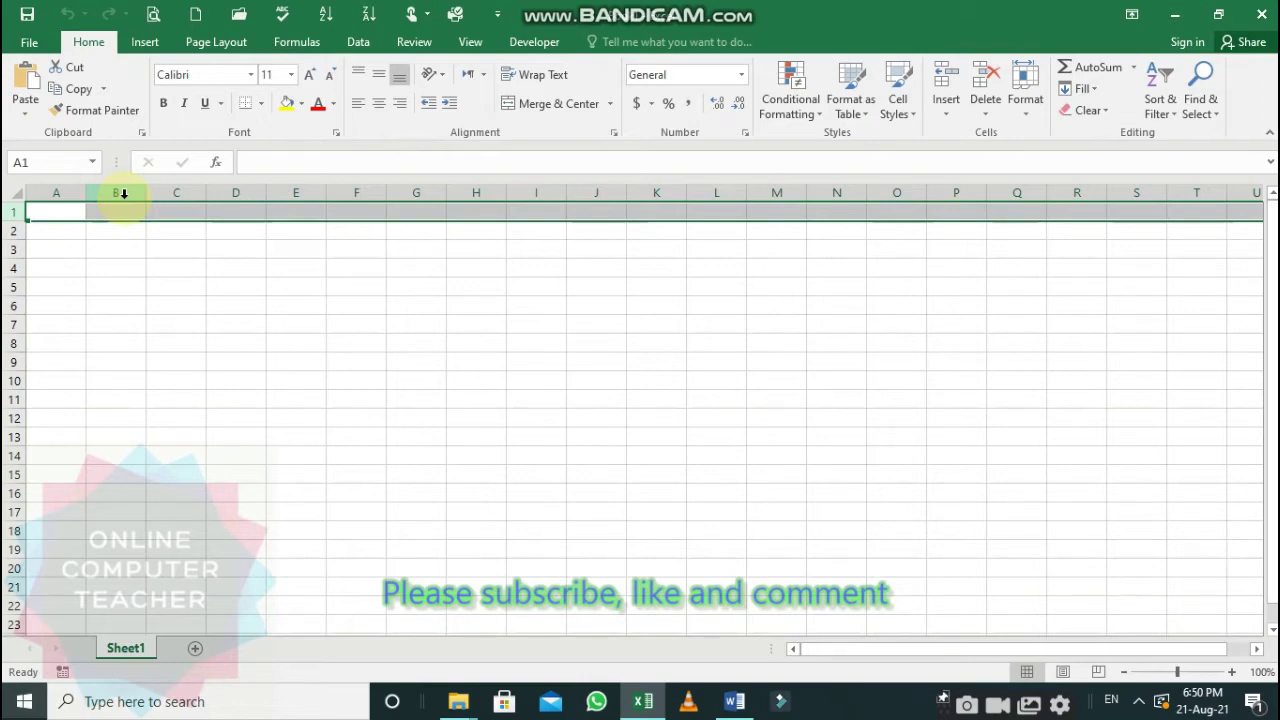
{"action": "left_click", "coordinate": [760, 281]}
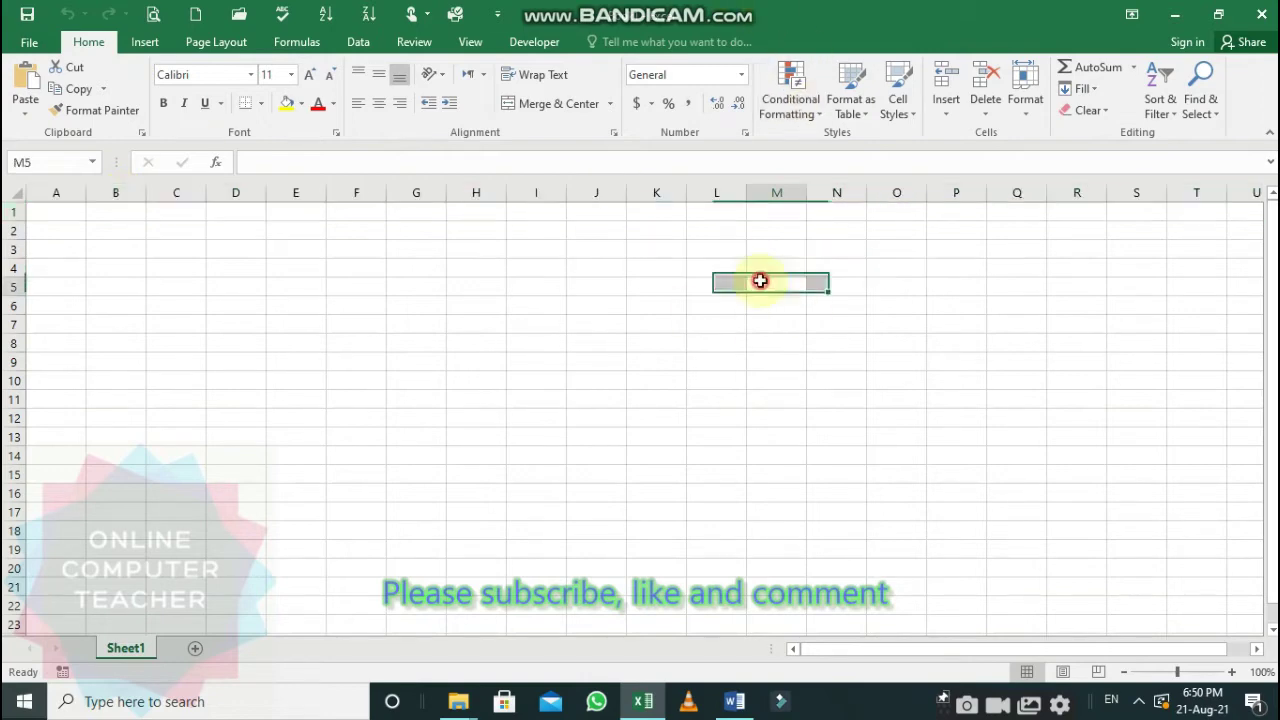
{"action": "left_click", "coordinate": [1176, 14]}
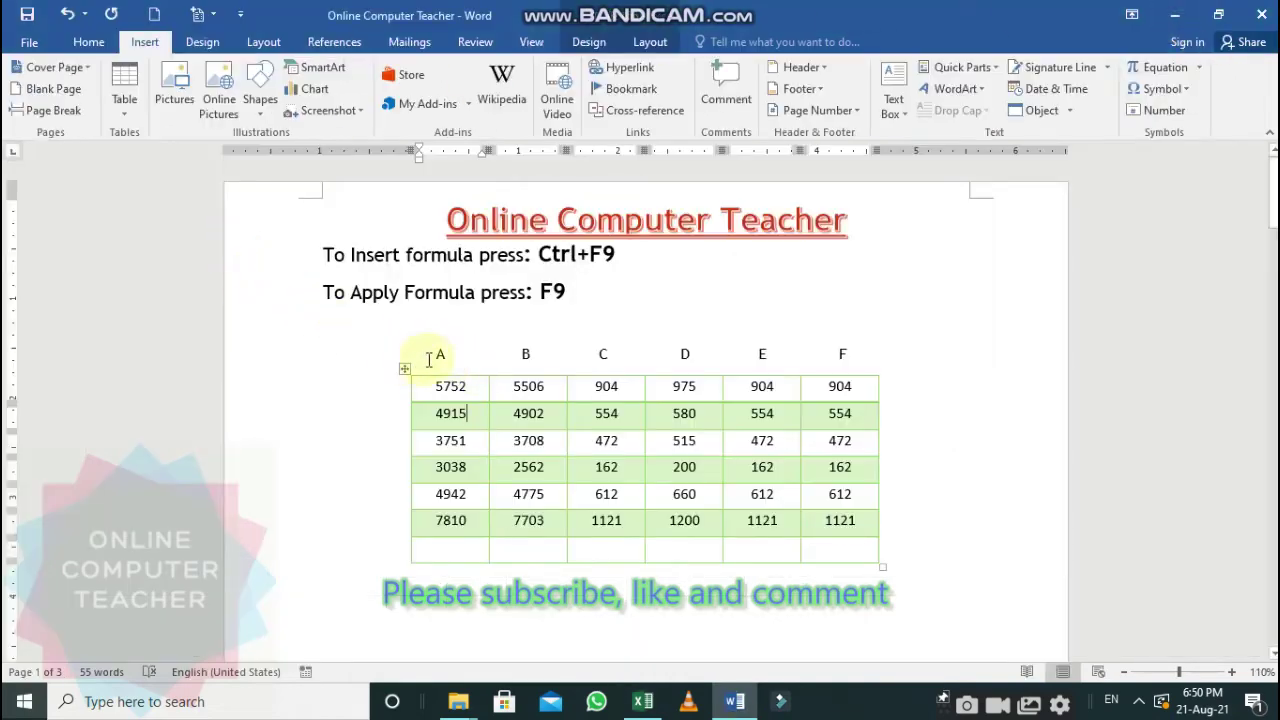
- Put the cursor in the empty first cell of the table's bottom row
{"action": "mouse_move", "coordinate": [504, 361]}
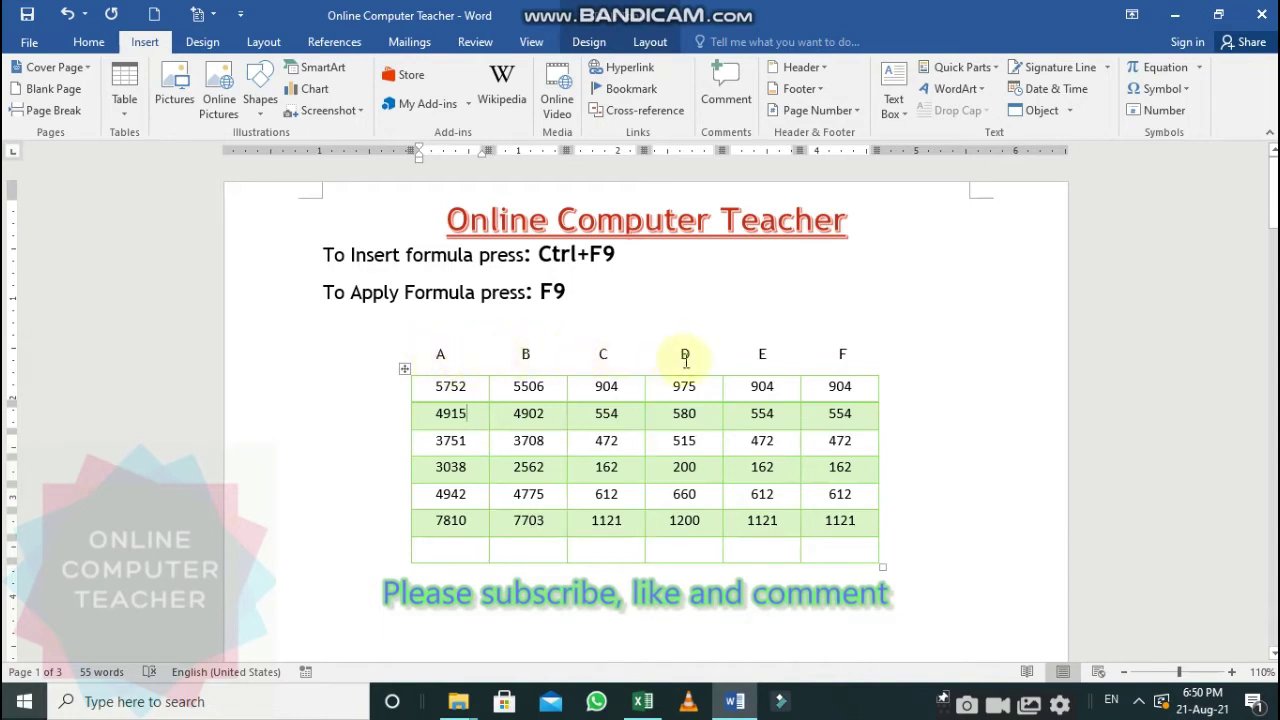
{"action": "mouse_move", "coordinate": [748, 361]}
{"action": "mouse_move", "coordinate": [857, 367]}
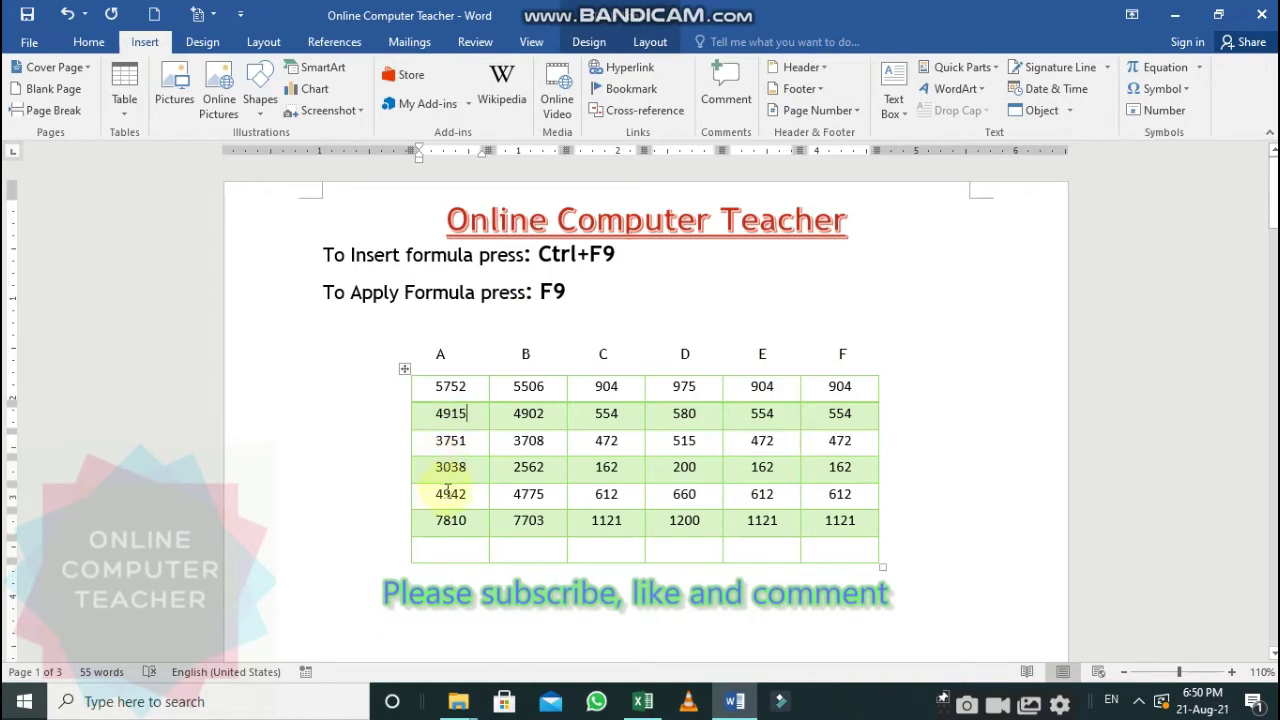
{"action": "left_click", "coordinate": [448, 551]}
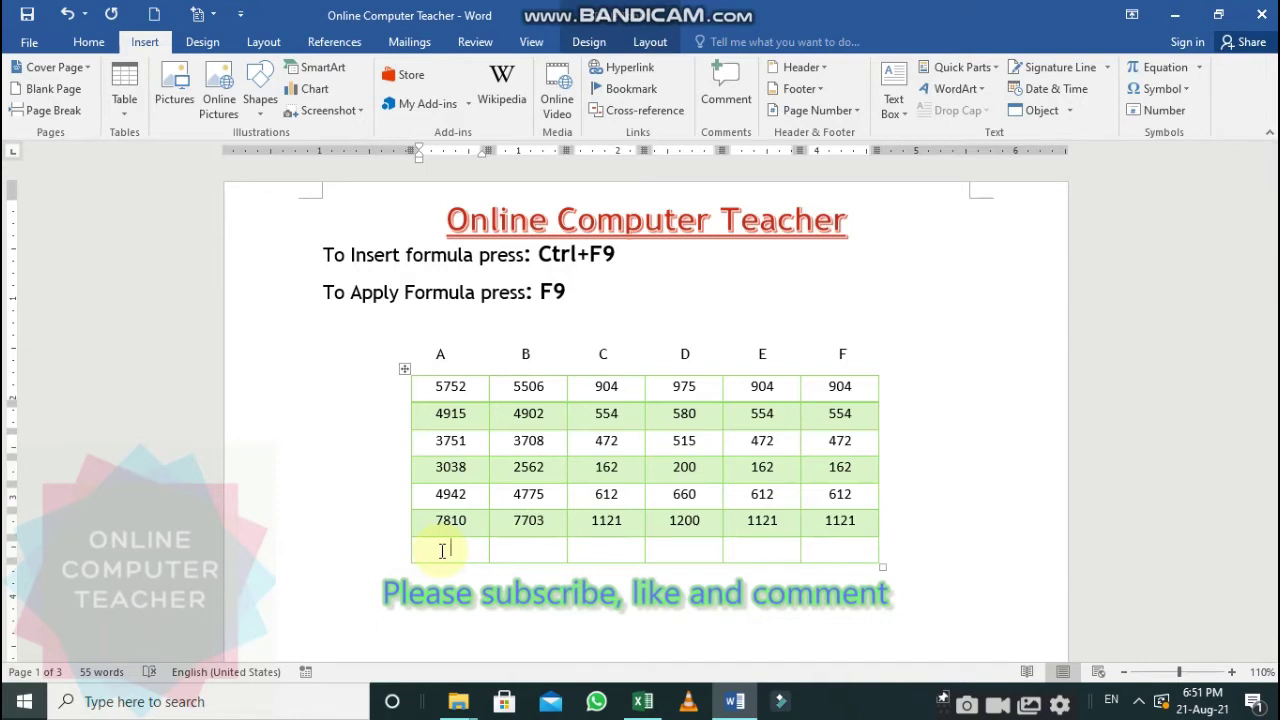
- Insert a field in the bottom-left cell containing =sum(A1:A6)
{"action": "key", "text": "ctrl+F9"}
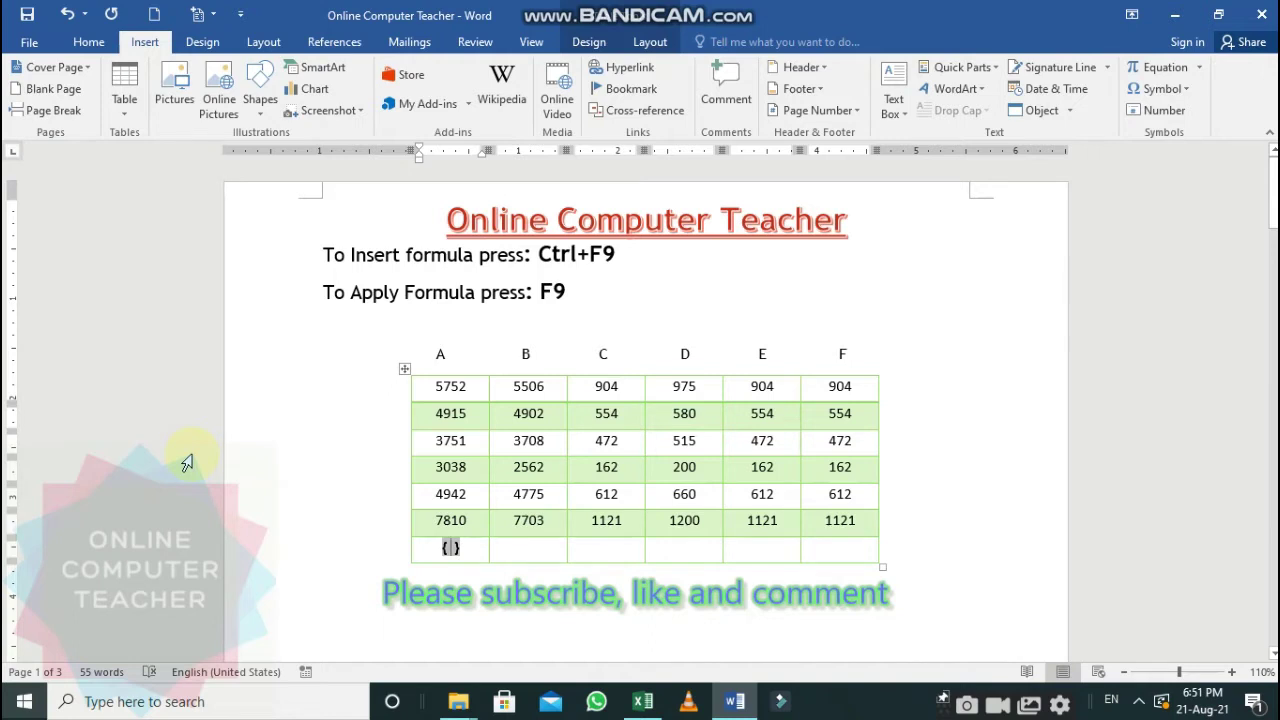
{"action": "type", "text": "="}
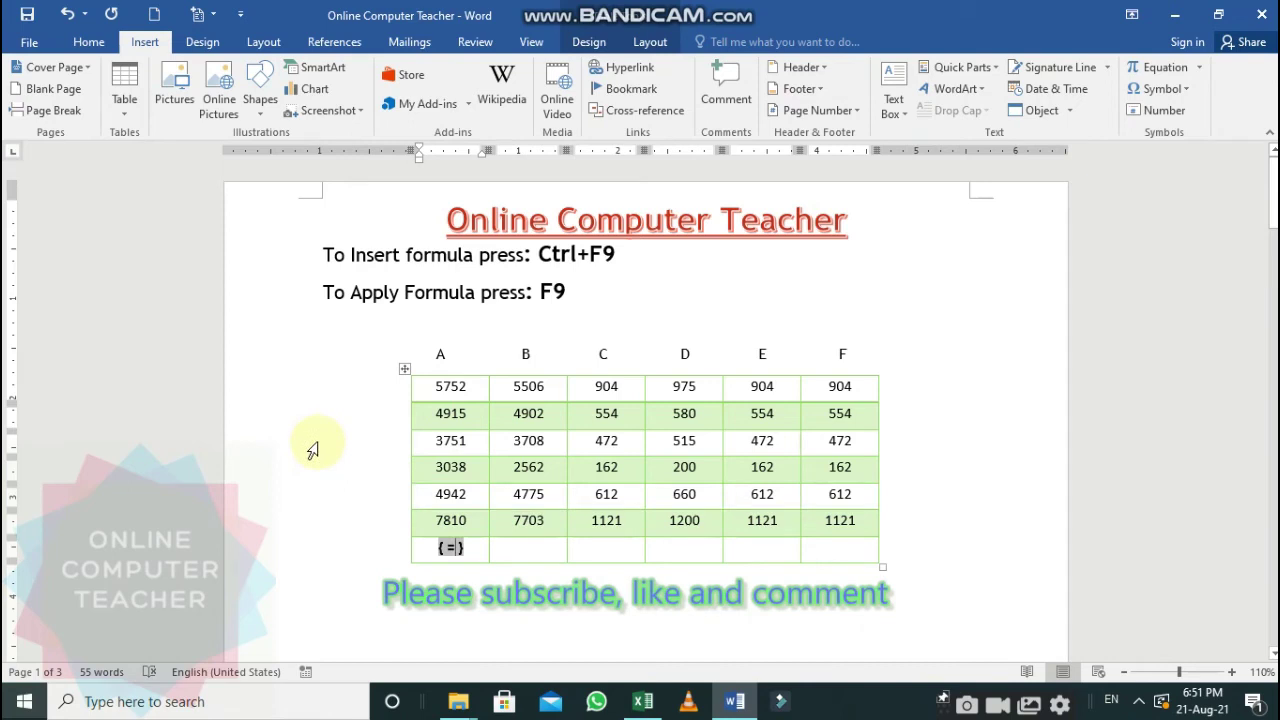
{"action": "type", "text": "sum"}
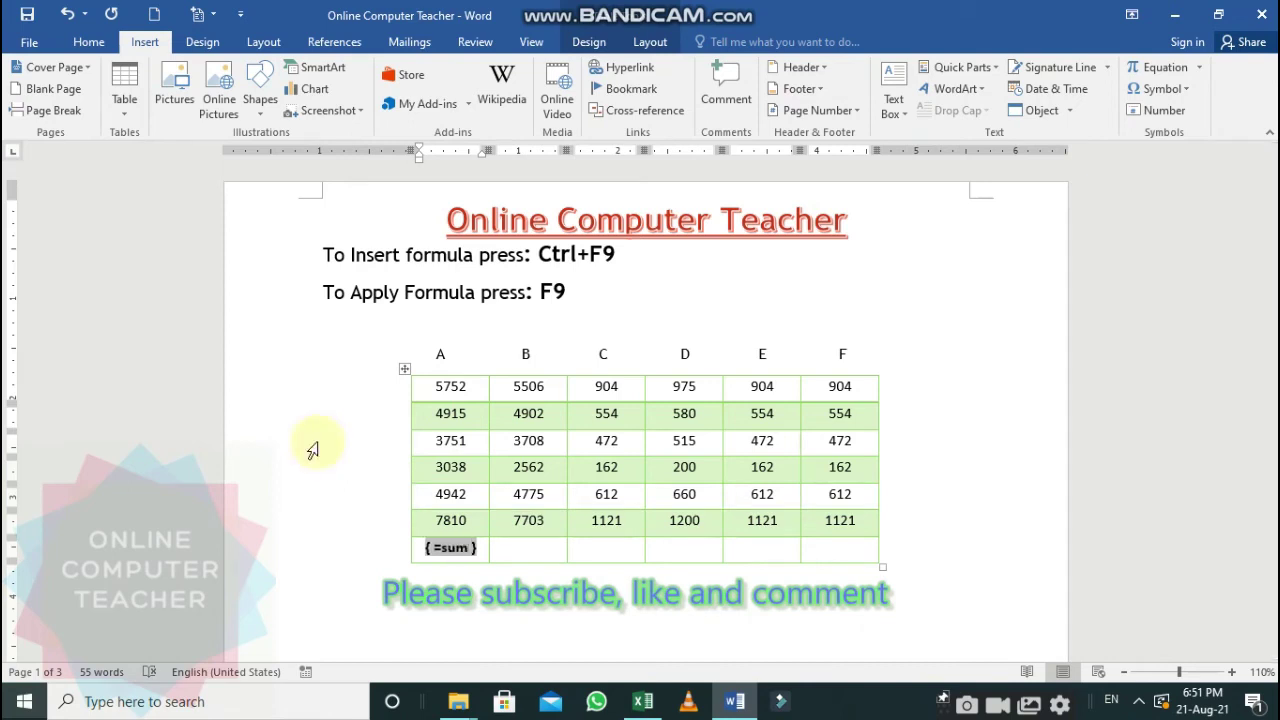
{"action": "type", "text": "("}
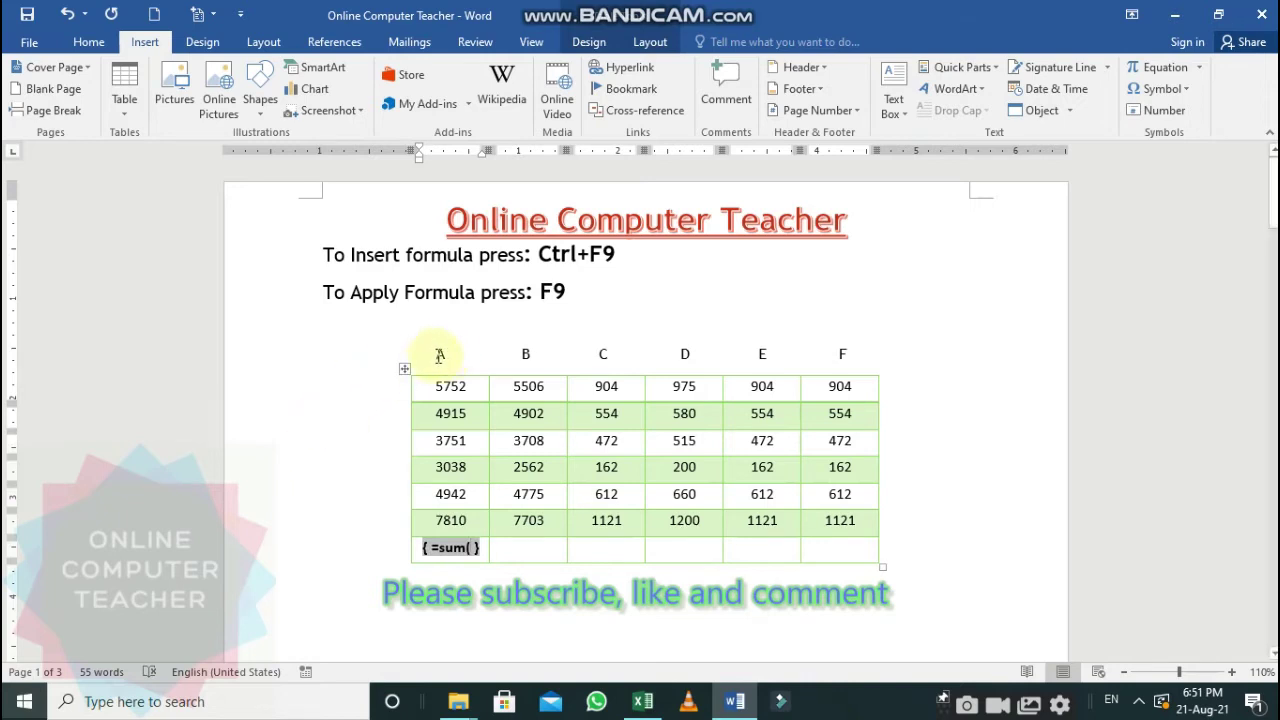
{"action": "type", "text": "A"}
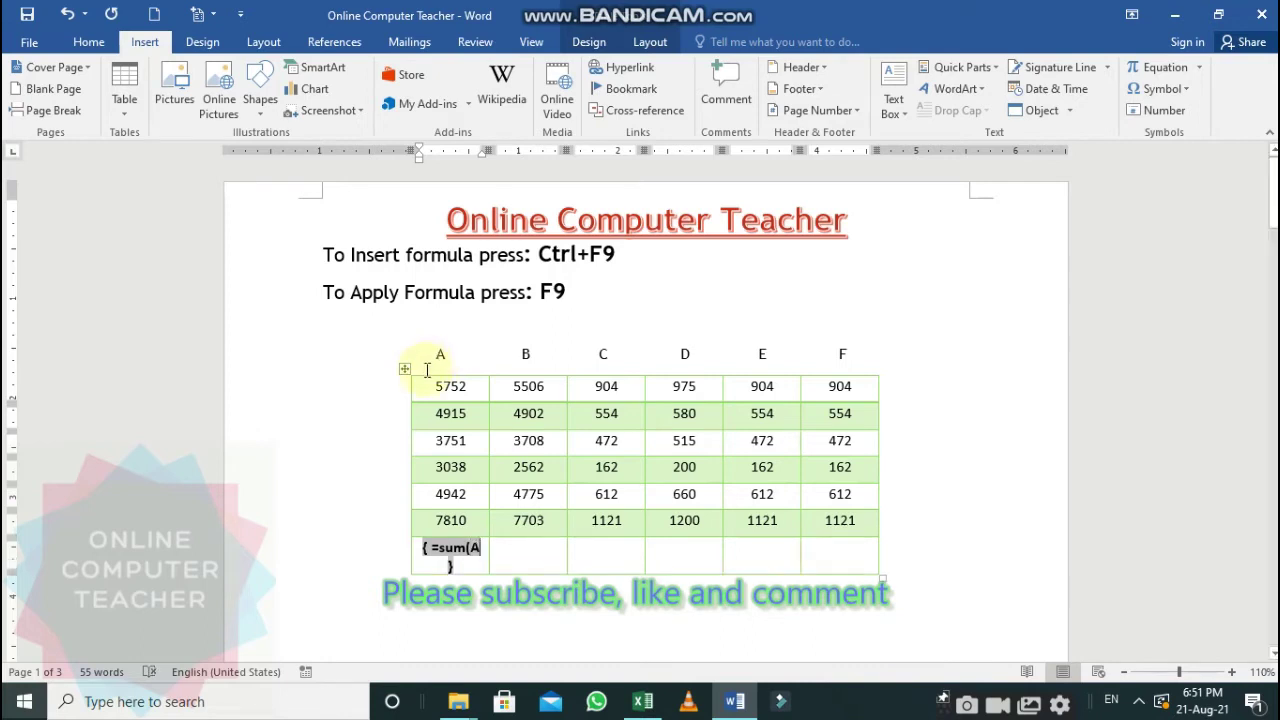
{"action": "type", "text": "1"}
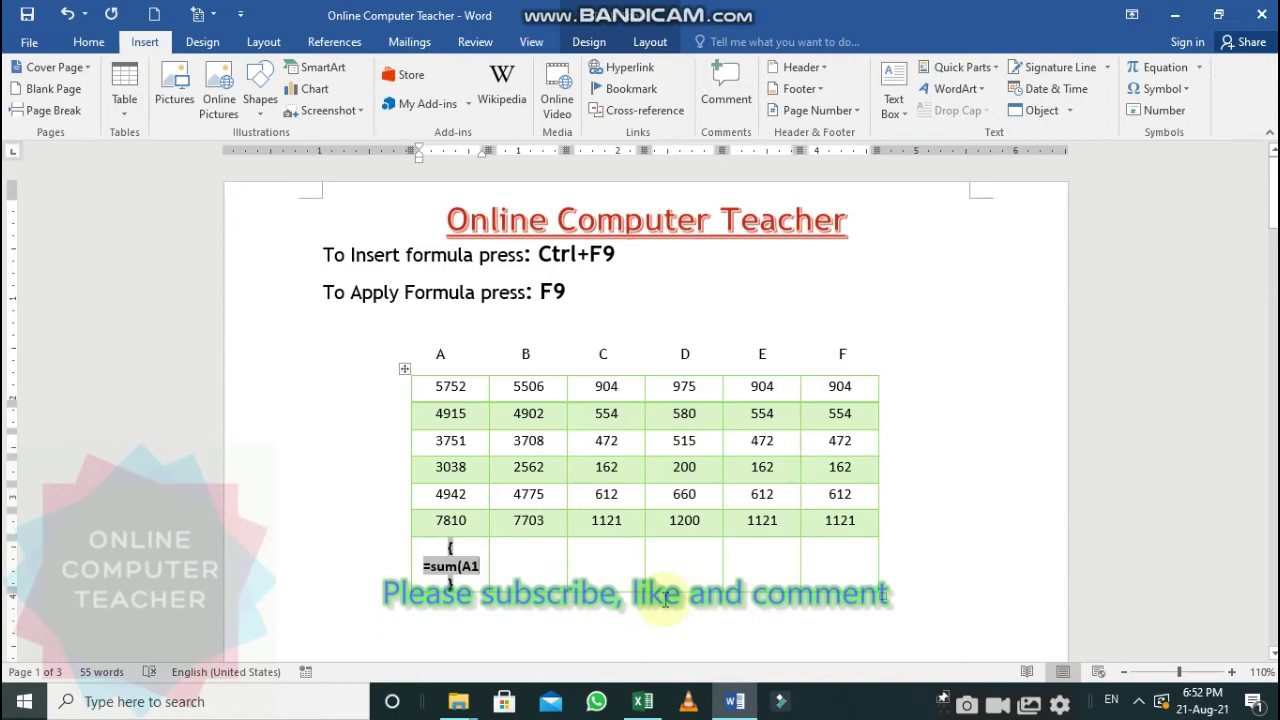
{"action": "type", "text": ":"}
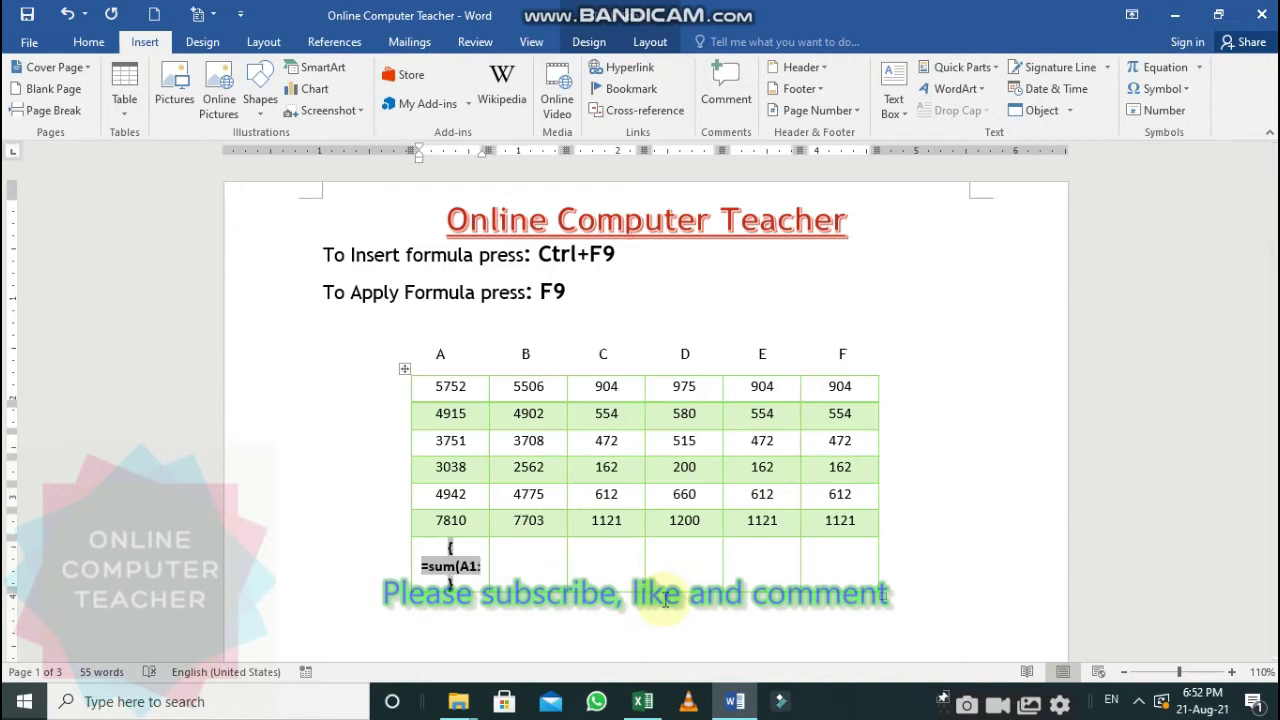
{"action": "type", "text": "A"}
{"action": "type", "text": "6"}
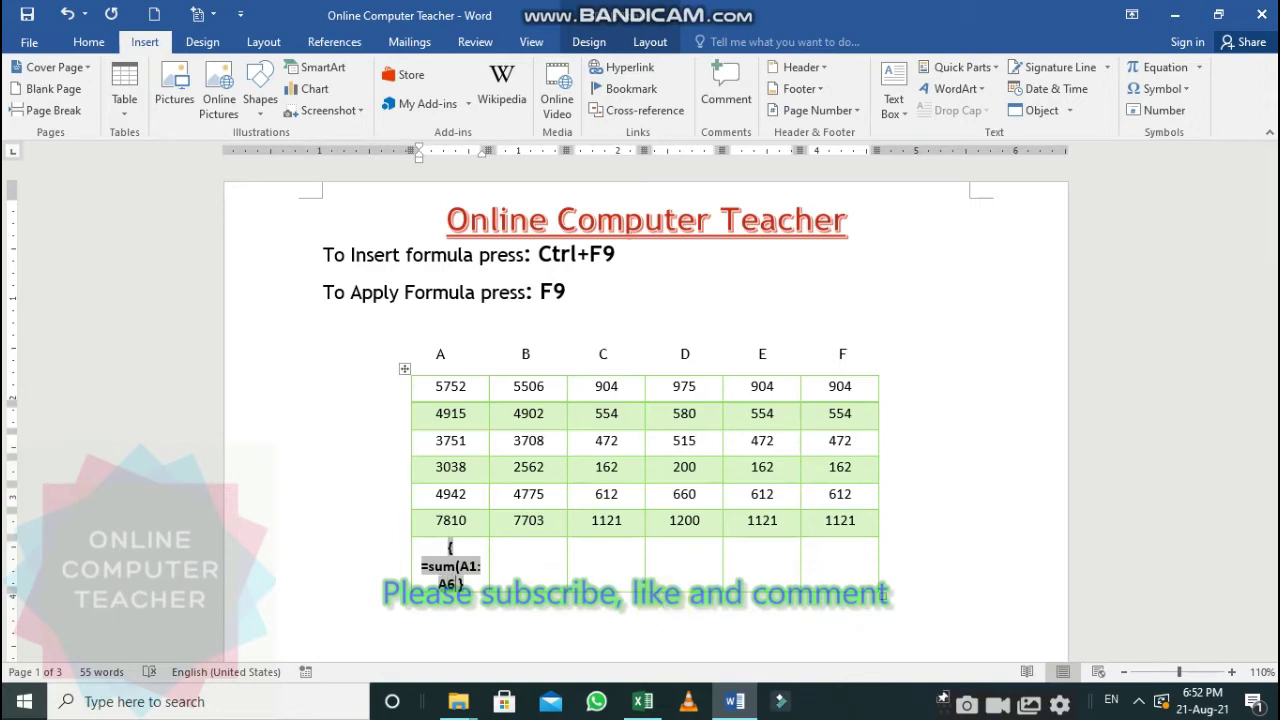
{"action": "type", "text": ")"}
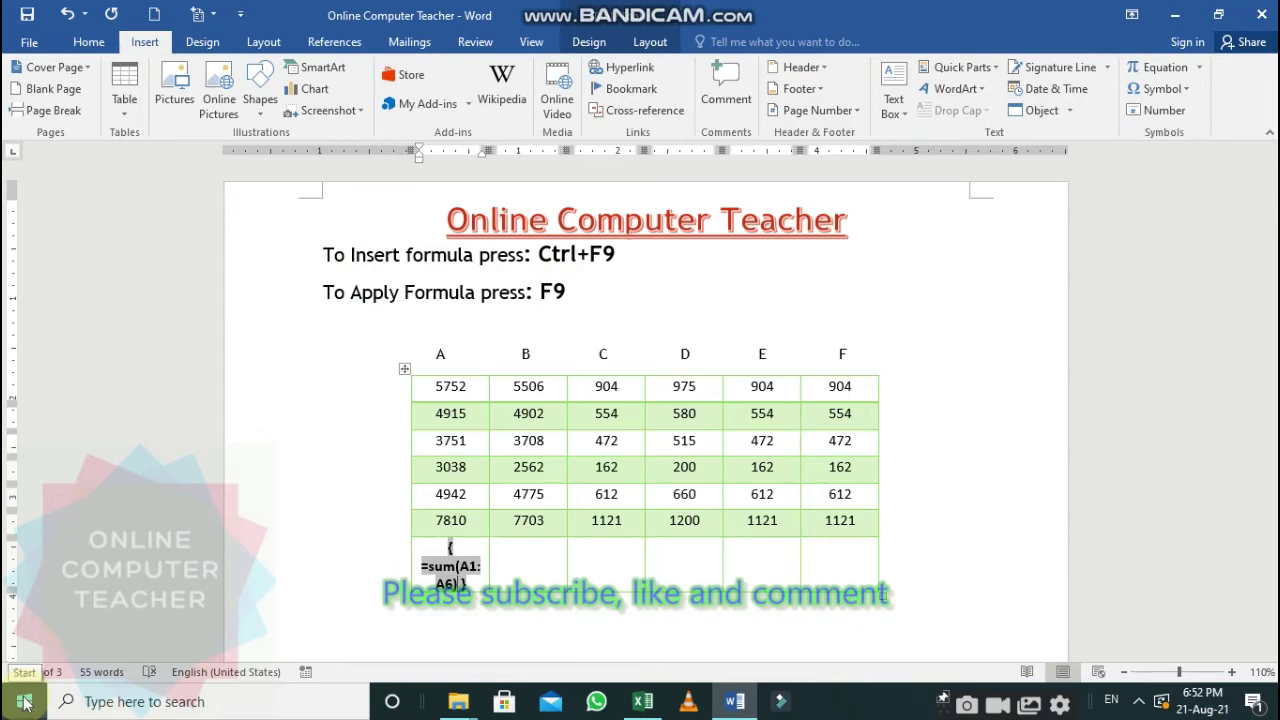
- Update the sum field to show 30208 and check the six summed column A values
{"action": "key", "text": "F9"}
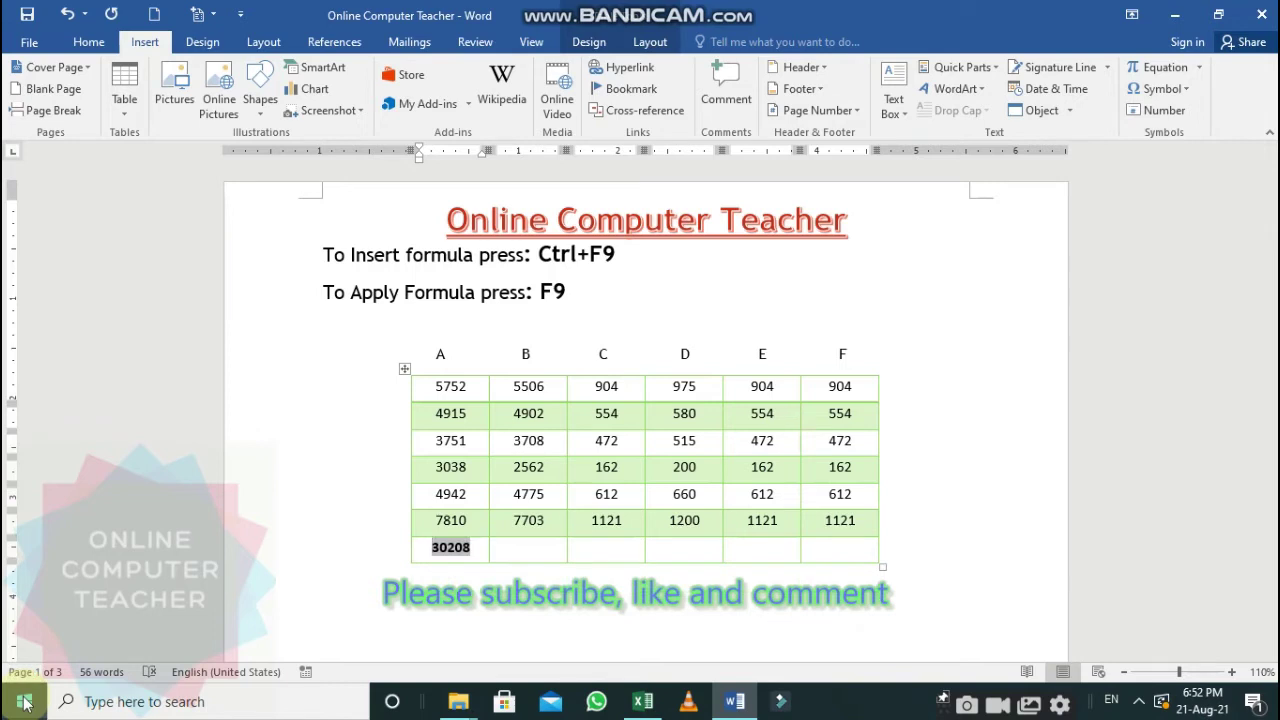
{"action": "left_click", "coordinate": [436, 386]}
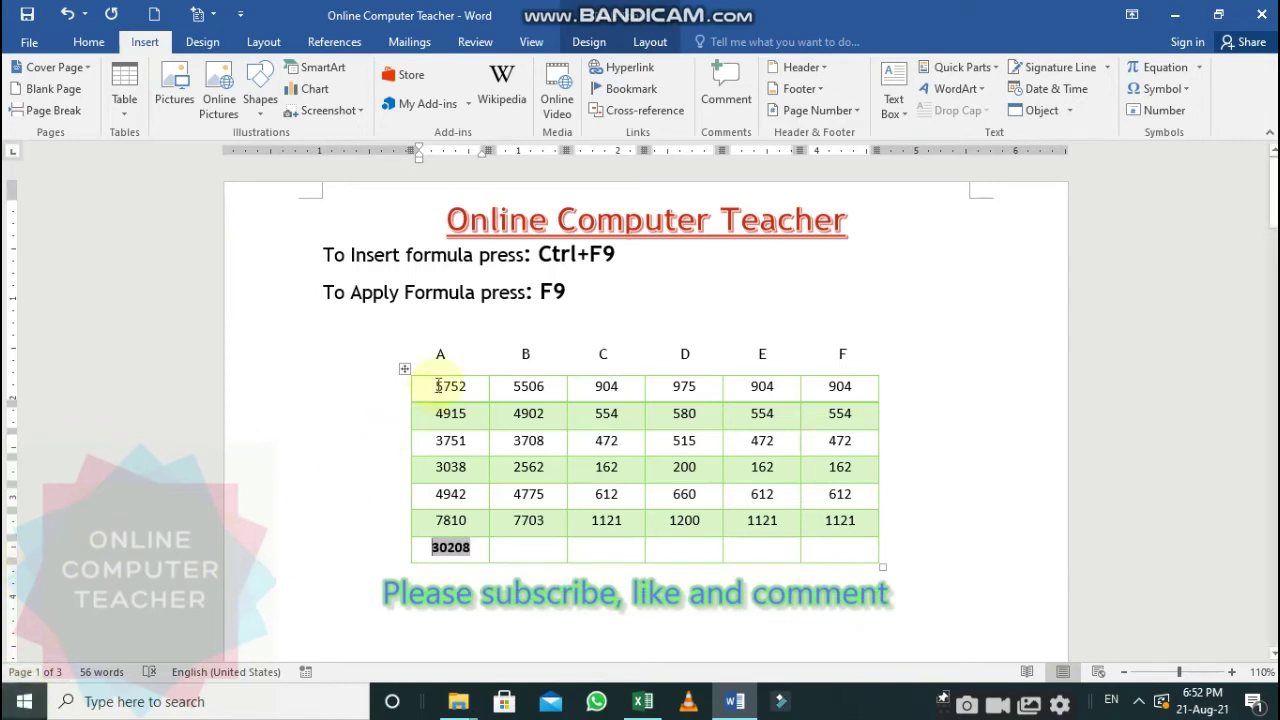
{"action": "left_click_drag", "start_coordinate": [443, 414], "coordinate": [450, 520]}
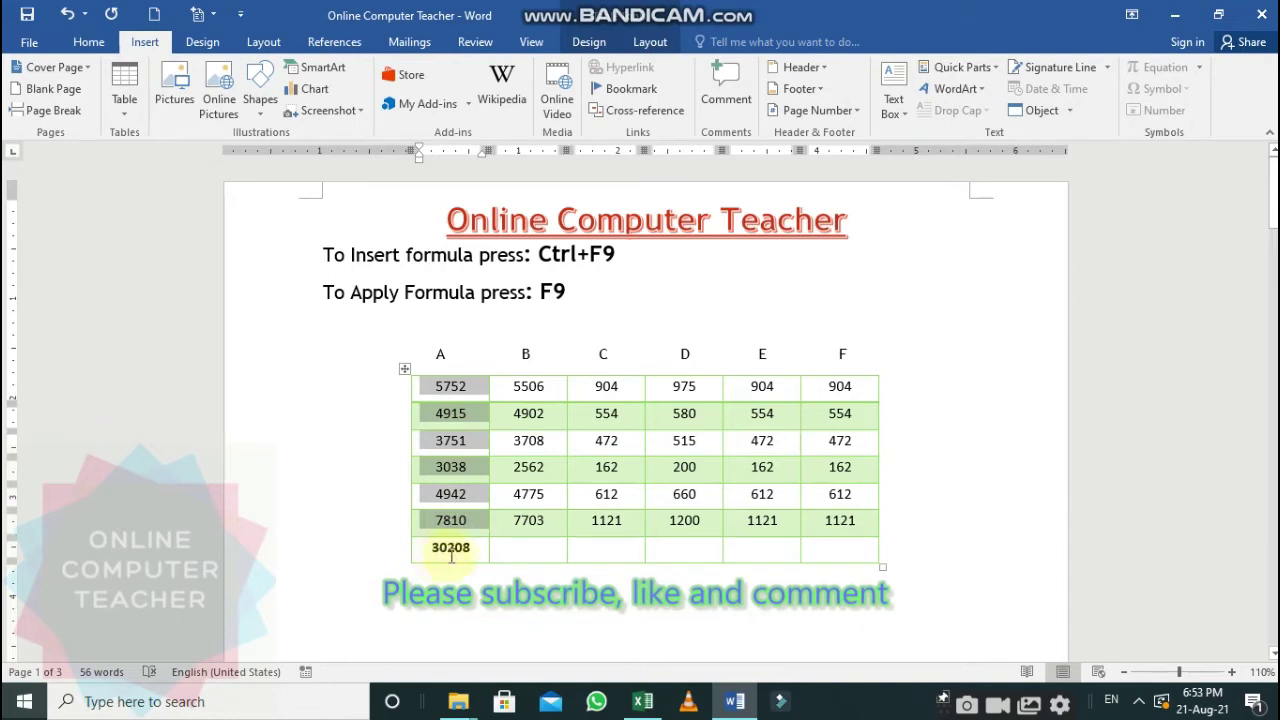
{"action": "left_click", "coordinate": [546, 552]}
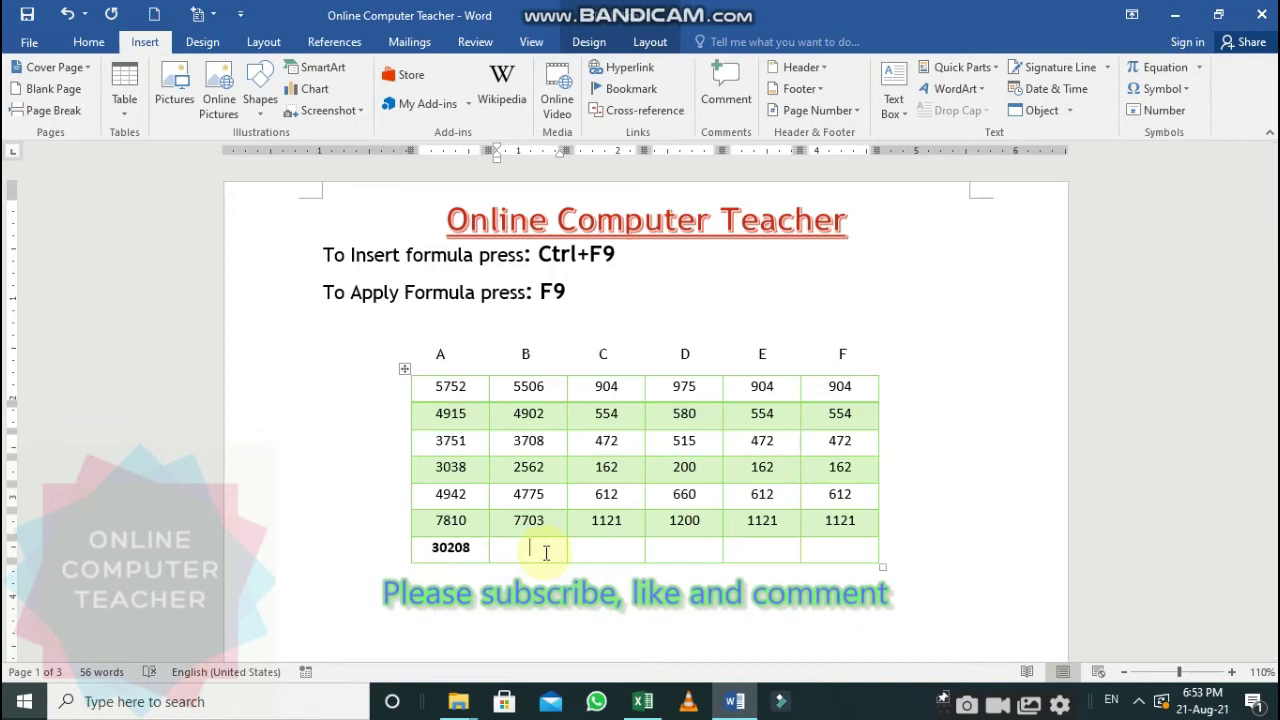
- Insert an =average(B1:B6) field in the bottom B cell and update it to 4859.33
{"action": "key", "text": "ctrl+F9"}
{"action": "type", "text": "="}
{"action": "type", "text": "ava"}
{"action": "key", "text": "BackSpace"}
{"action": "type", "text": "erage"}
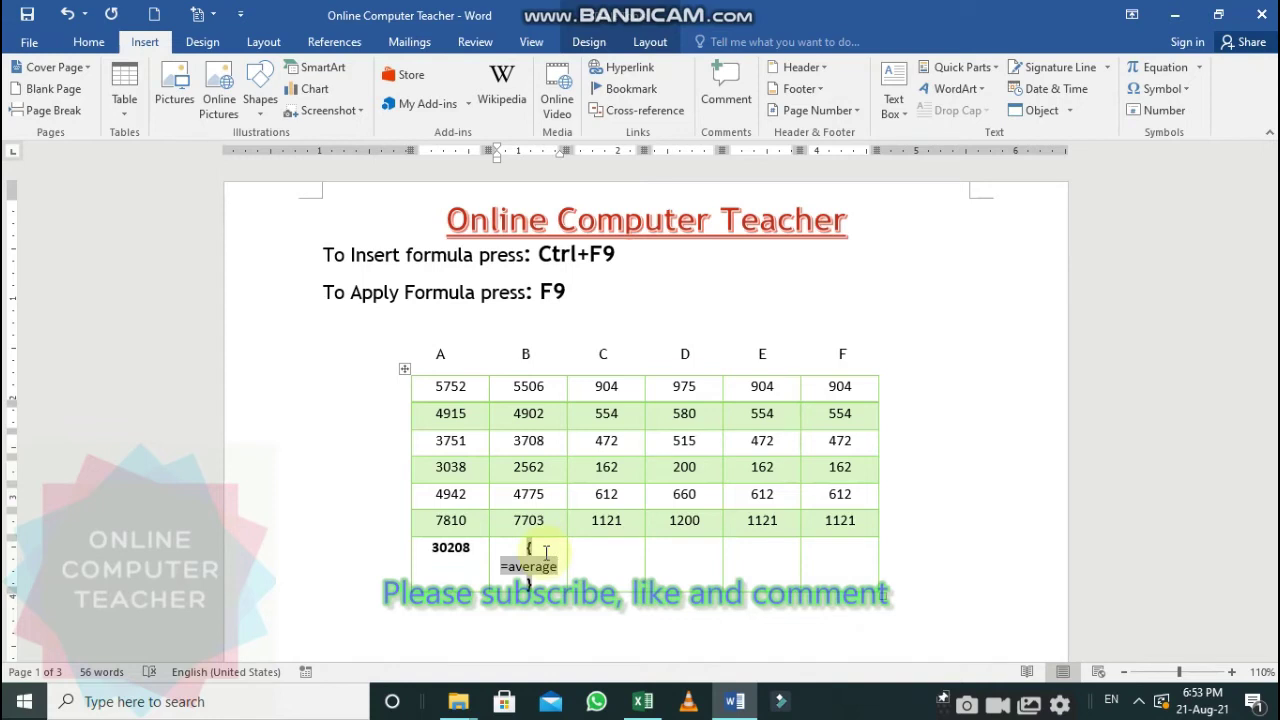
{"action": "type", "text": "("}
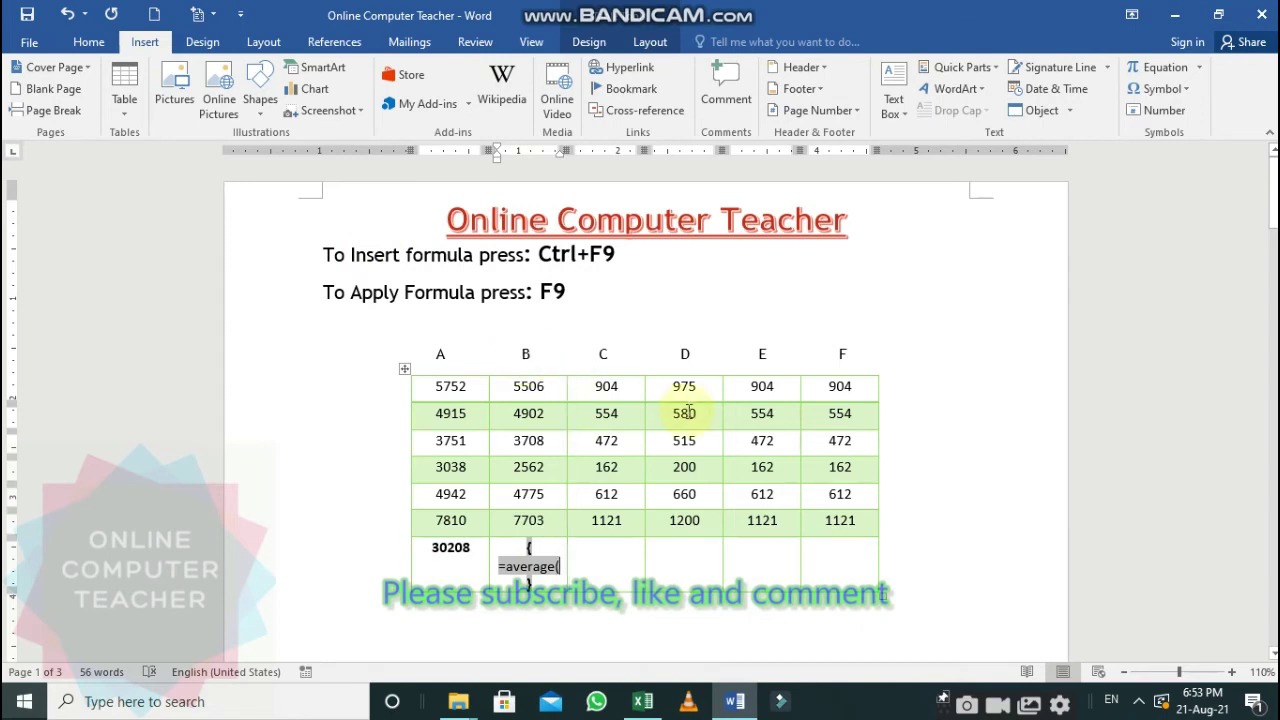
{"action": "type", "text": "B"}
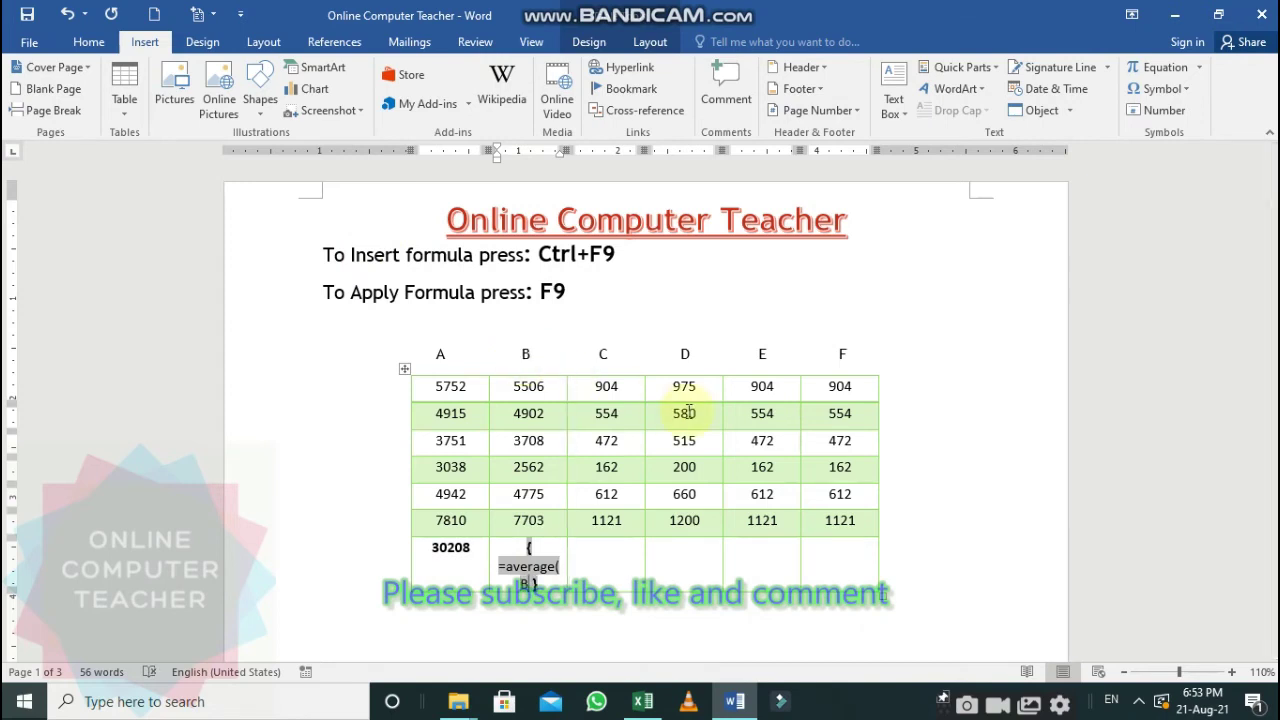
{"action": "type", "text": "1"}
{"action": "type", "text": ":"}
{"action": "type", "text": "B"}
{"action": "type", "text": "6"}
{"action": "type", "text": ")"}
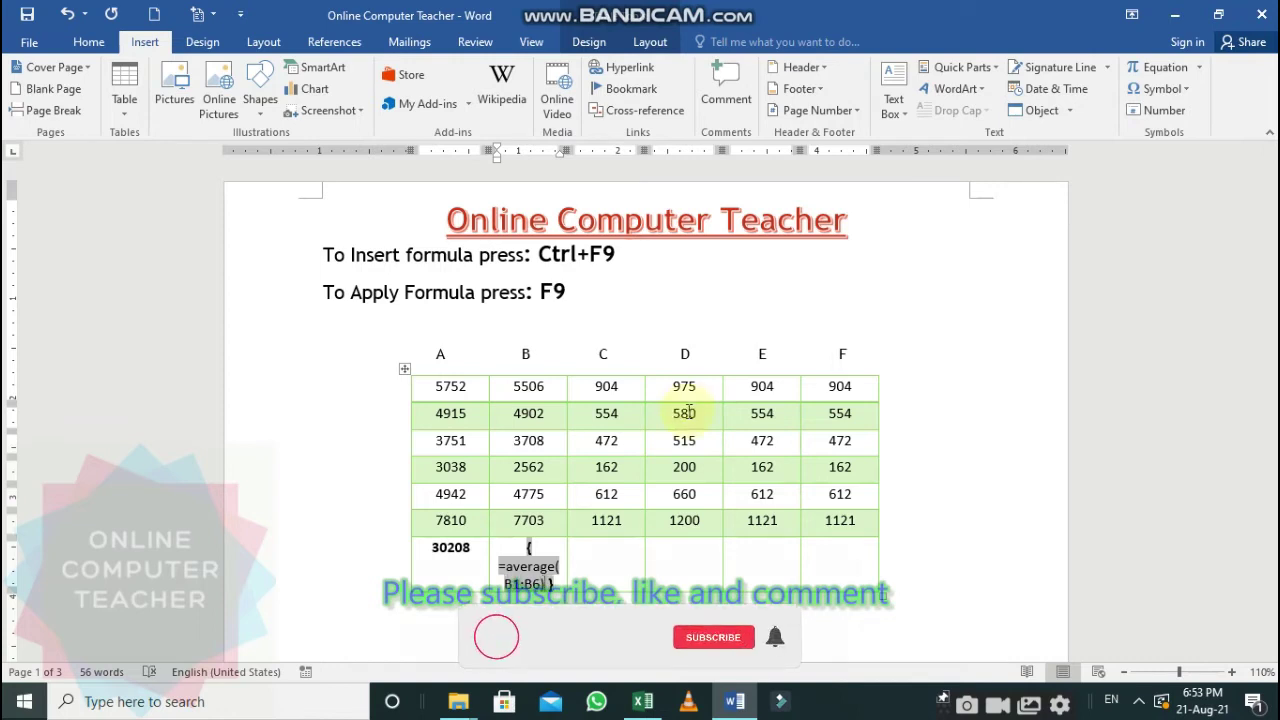
{"action": "key", "text": "F9"}
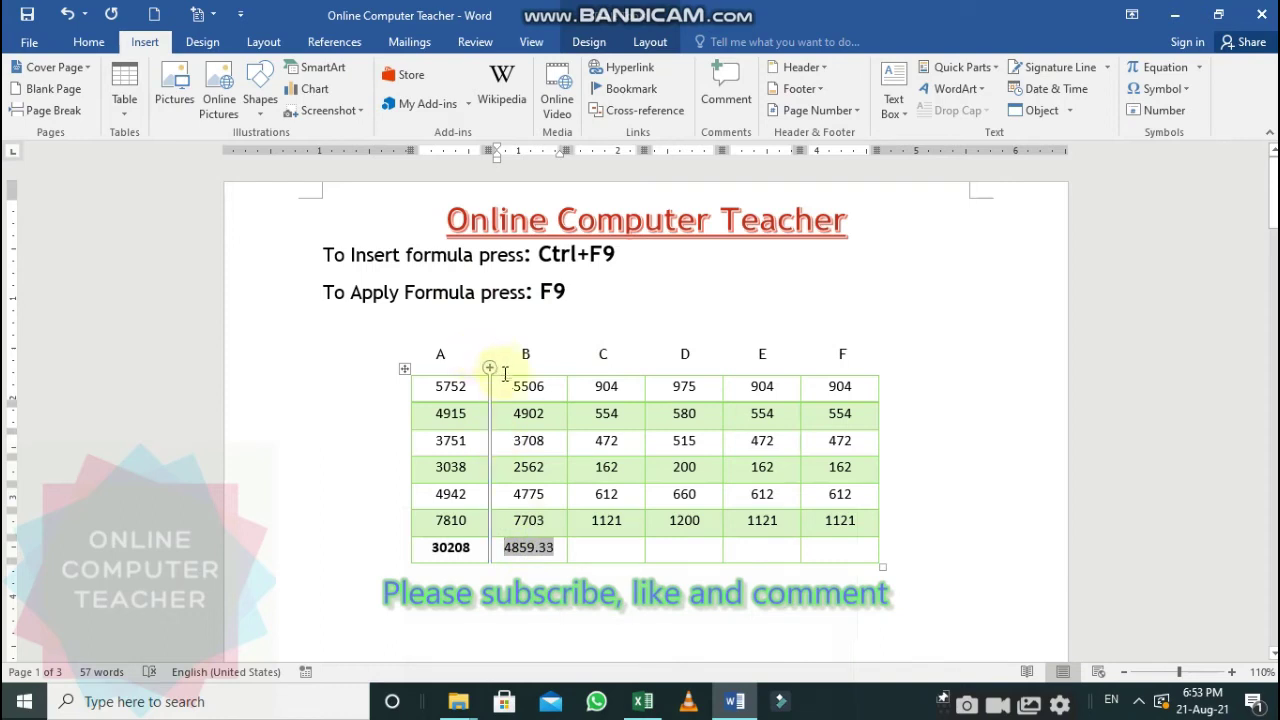
{"action": "left_click", "coordinate": [609, 546]}
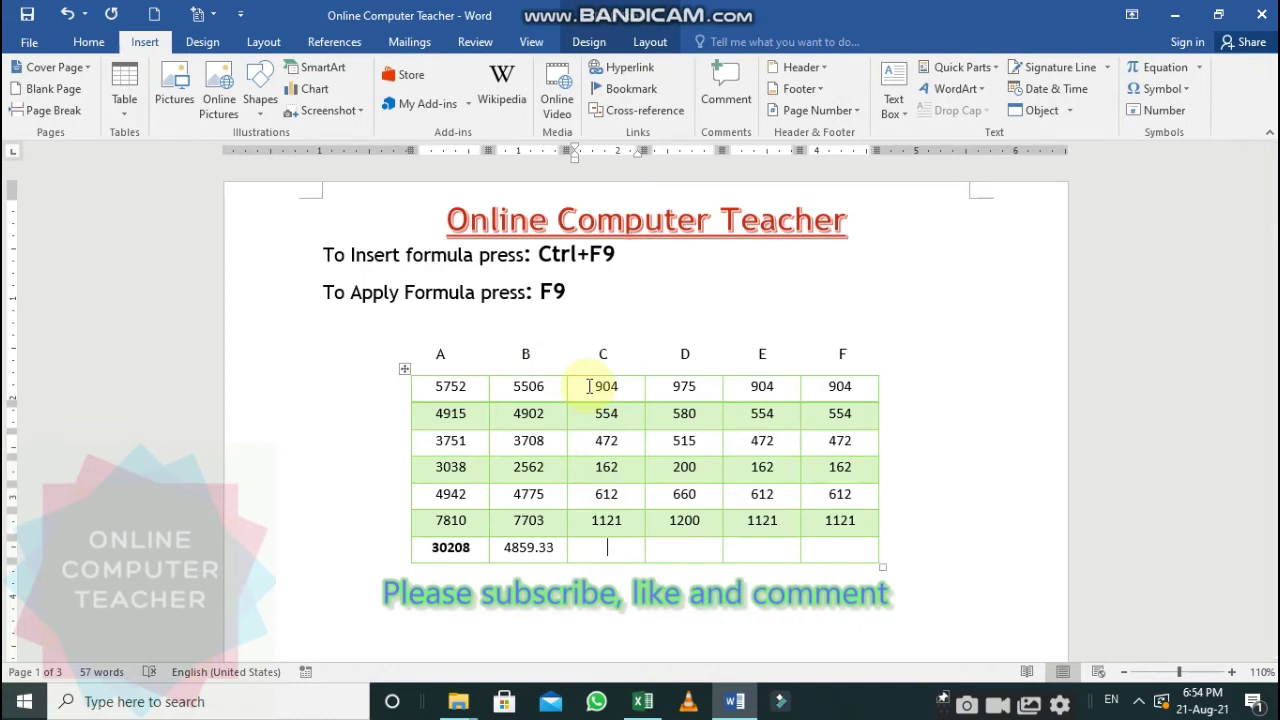
- Add an =min(C1:C6) field in cell C7 and update it to show 162
{"action": "key", "text": "ctrl+F9"}
{"action": "type", "text": "="}
{"action": "type", "text": "min"}
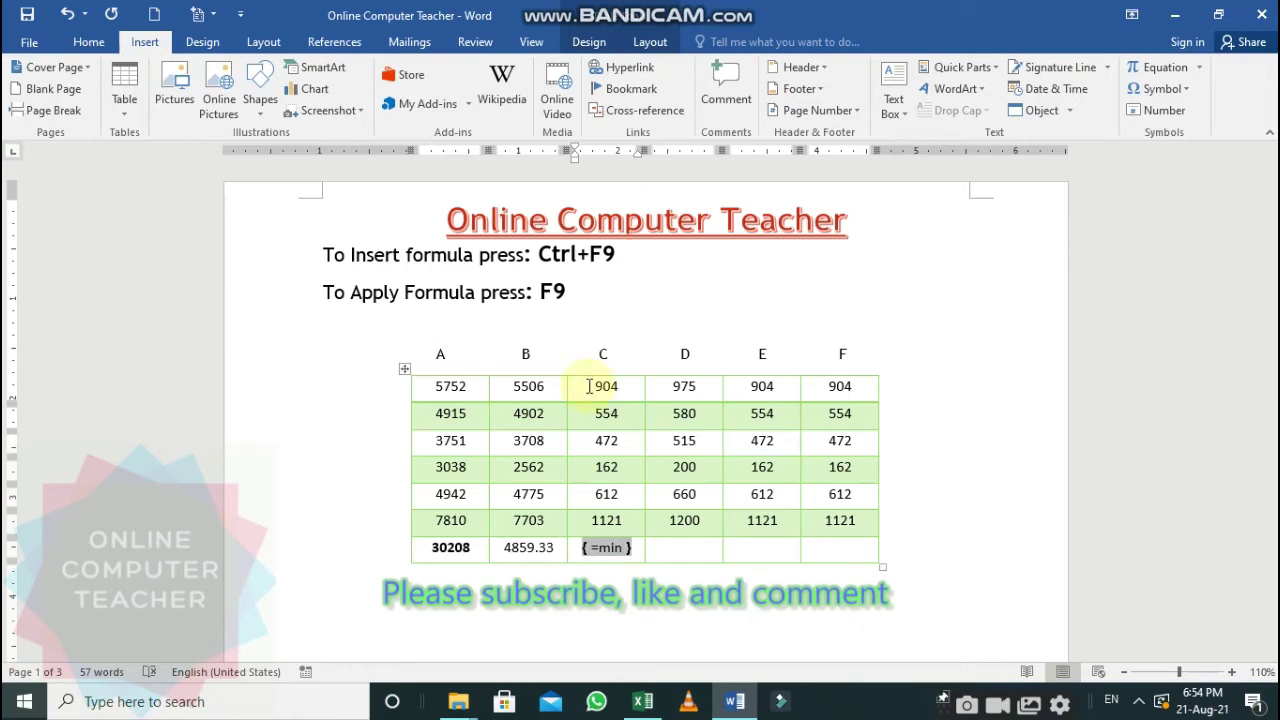
{"action": "type", "text": "("}
{"action": "type", "text": "C"}
{"action": "type", "text": "1"}
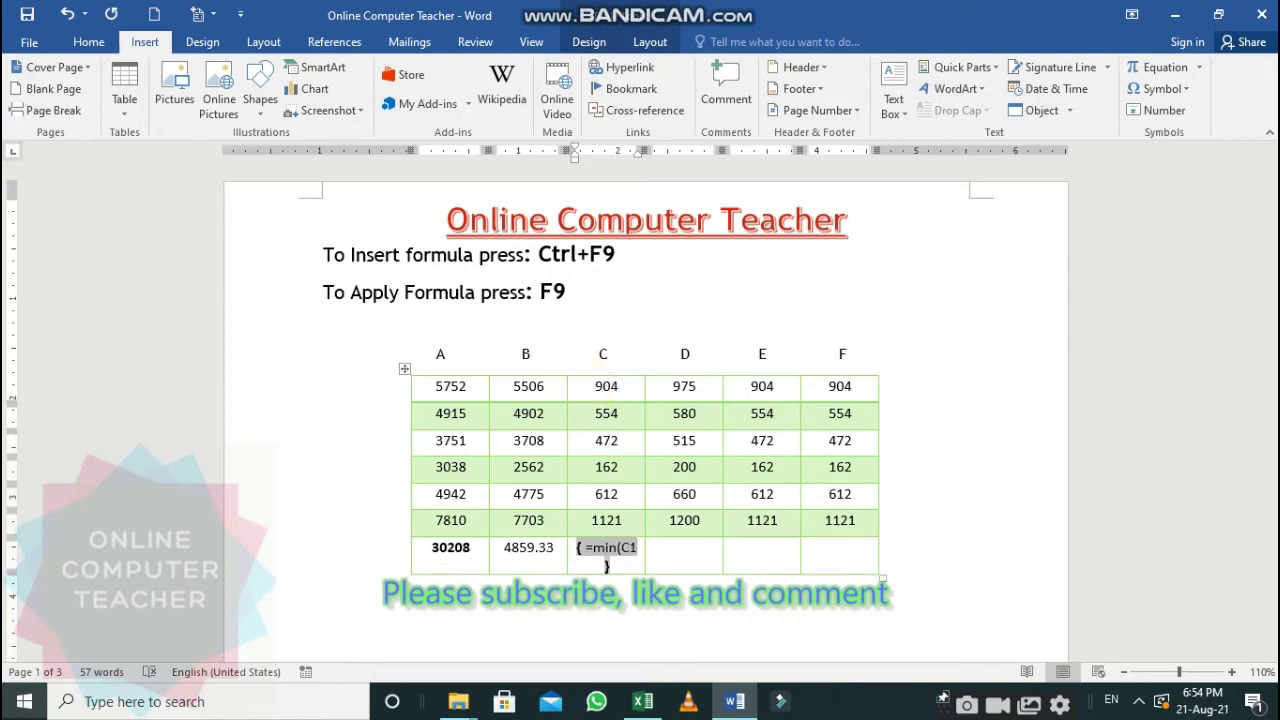
{"action": "type", "text": ":"}
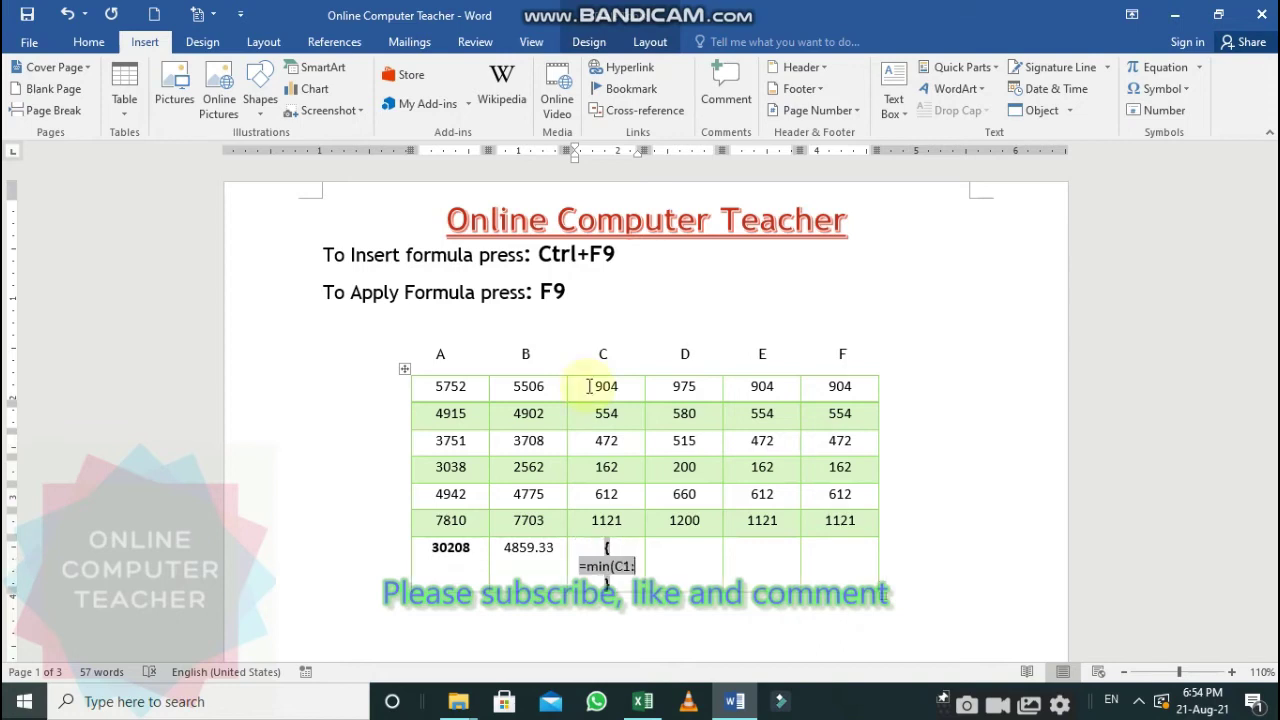
{"action": "type", "text": "C6"}
{"action": "type", "text": ")"}
{"action": "key", "text": "F9"}
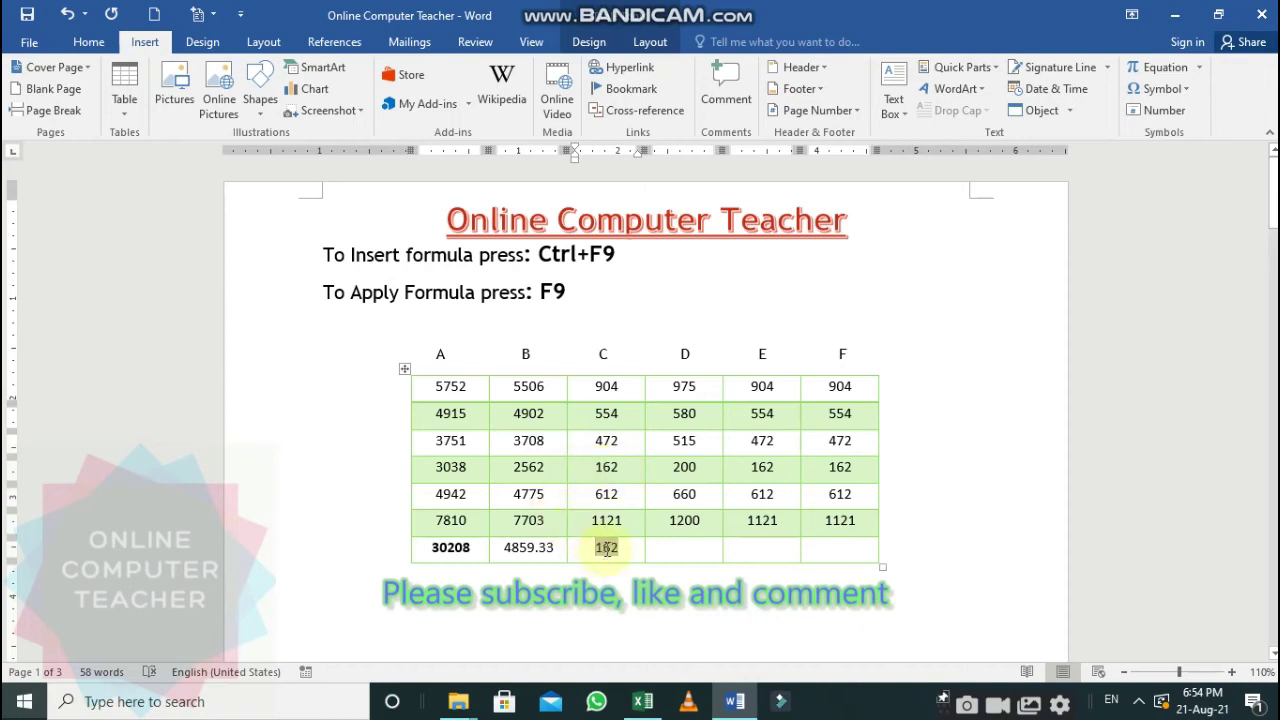
- Put an =Max(D1:D6) field in cell D7 and update it to show 1200
{"action": "left_click", "coordinate": [683, 547]}
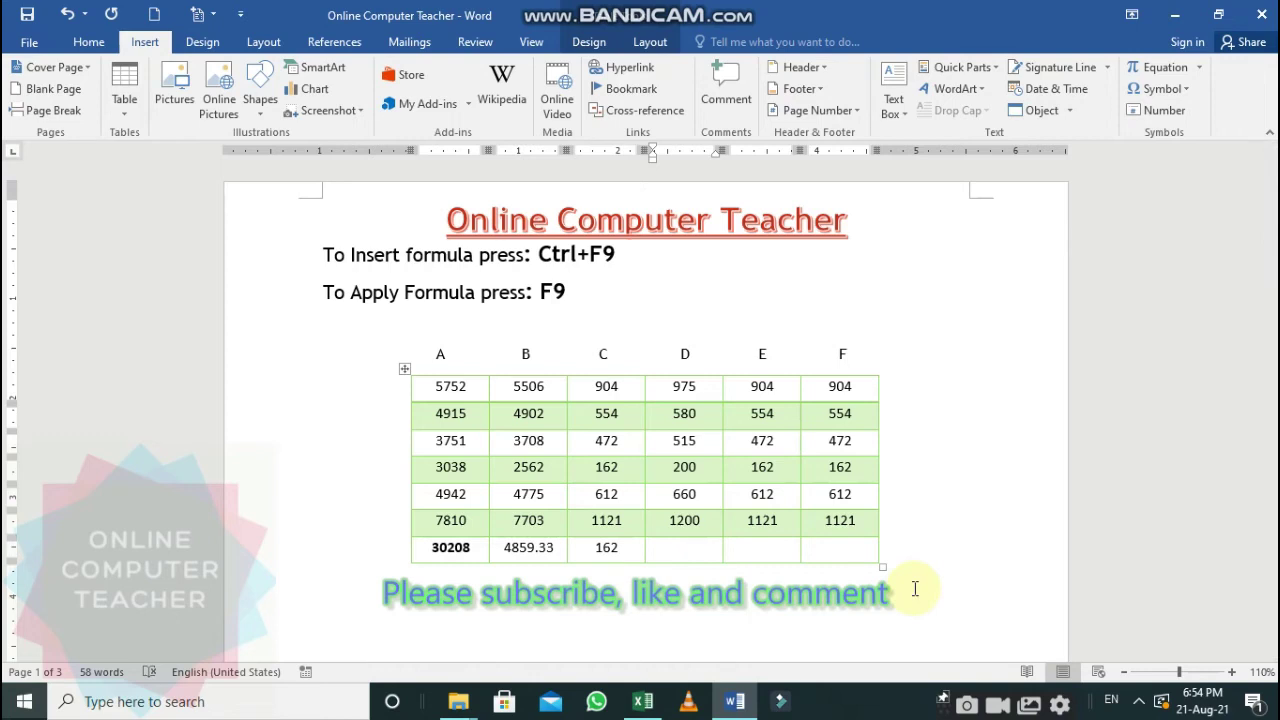
{"action": "key", "text": "ctrl+F9"}
{"action": "type", "text": "="}
{"action": "type", "text": "Ma"}
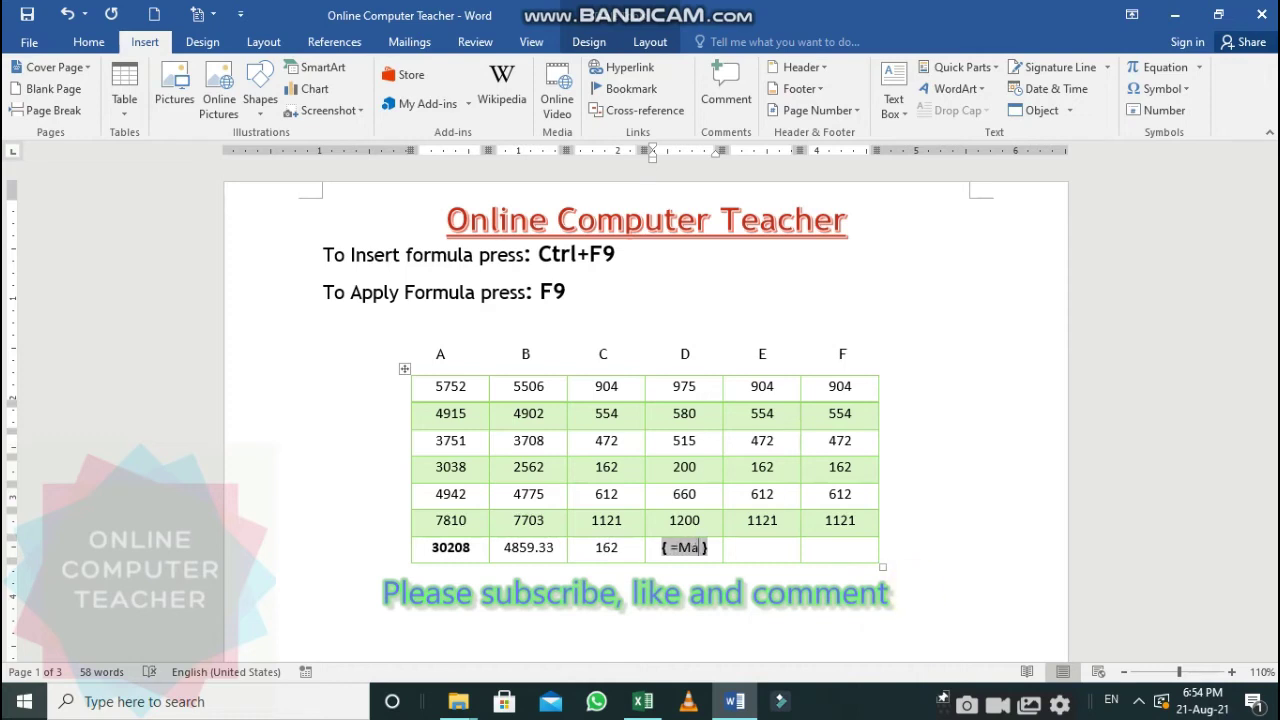
{"action": "type", "text": "x"}
{"action": "type", "text": "("}
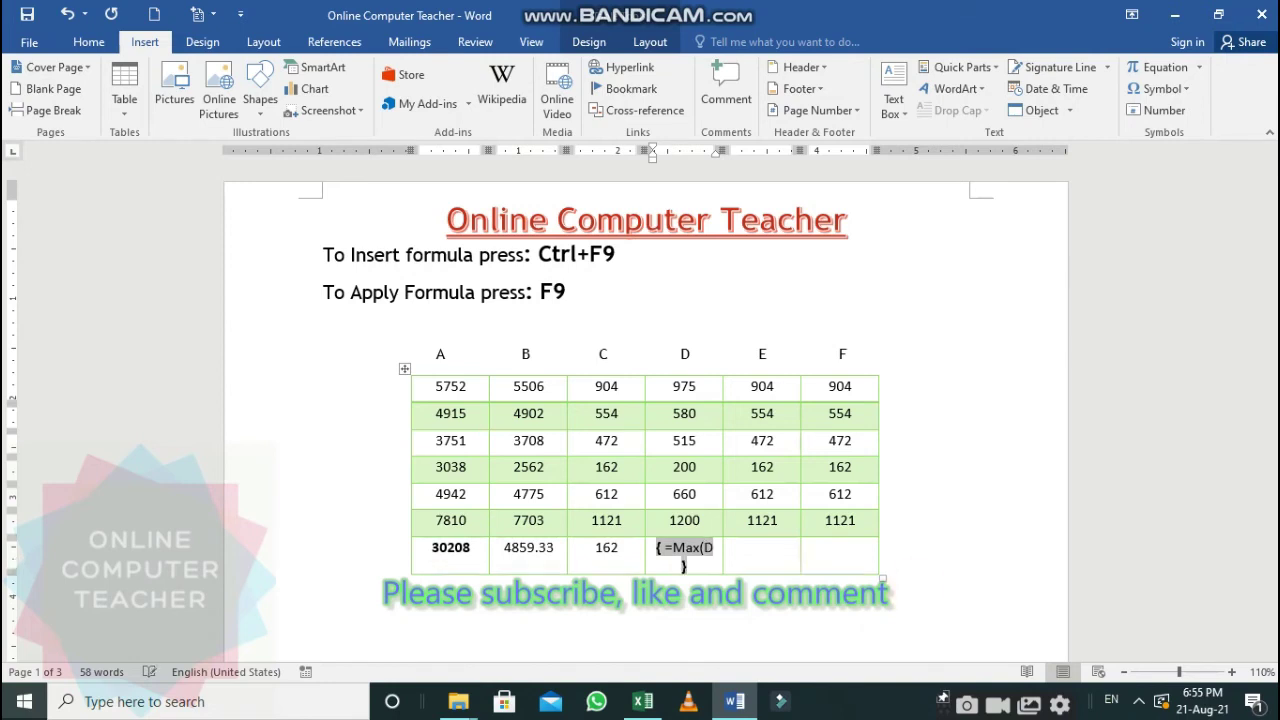
{"action": "type", "text": "D1"}
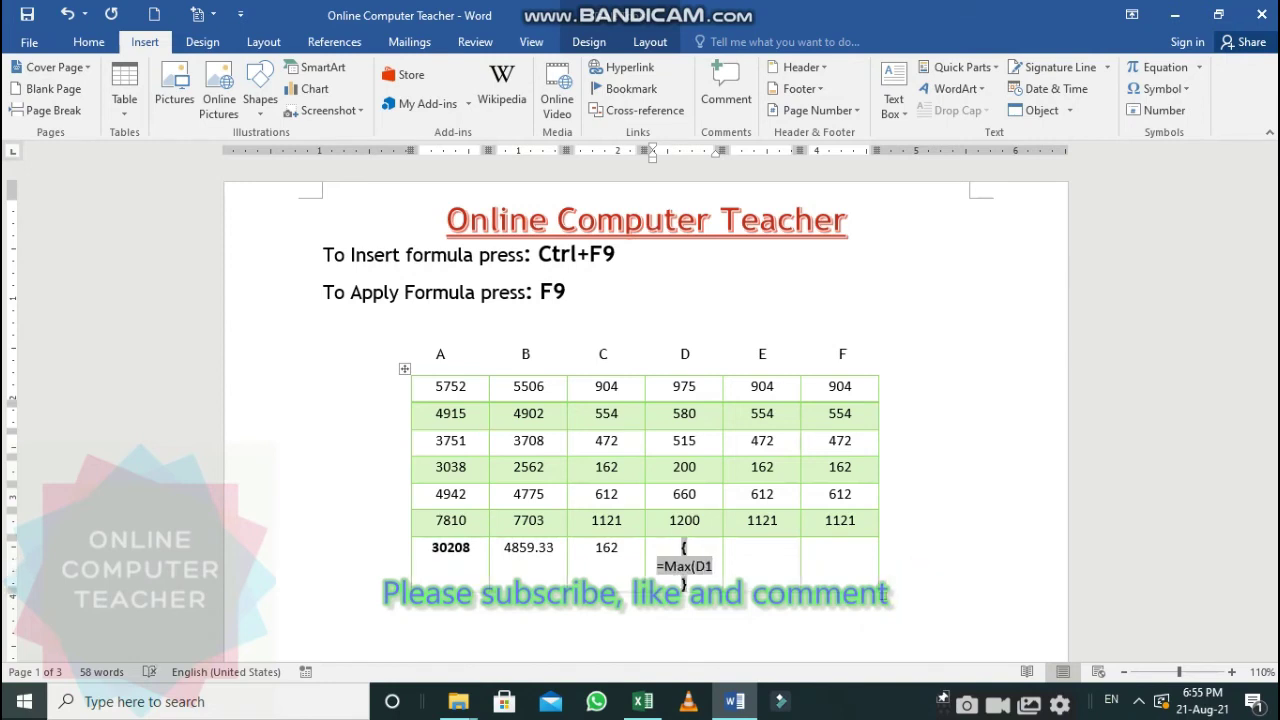
{"action": "type", "text": ":D"}
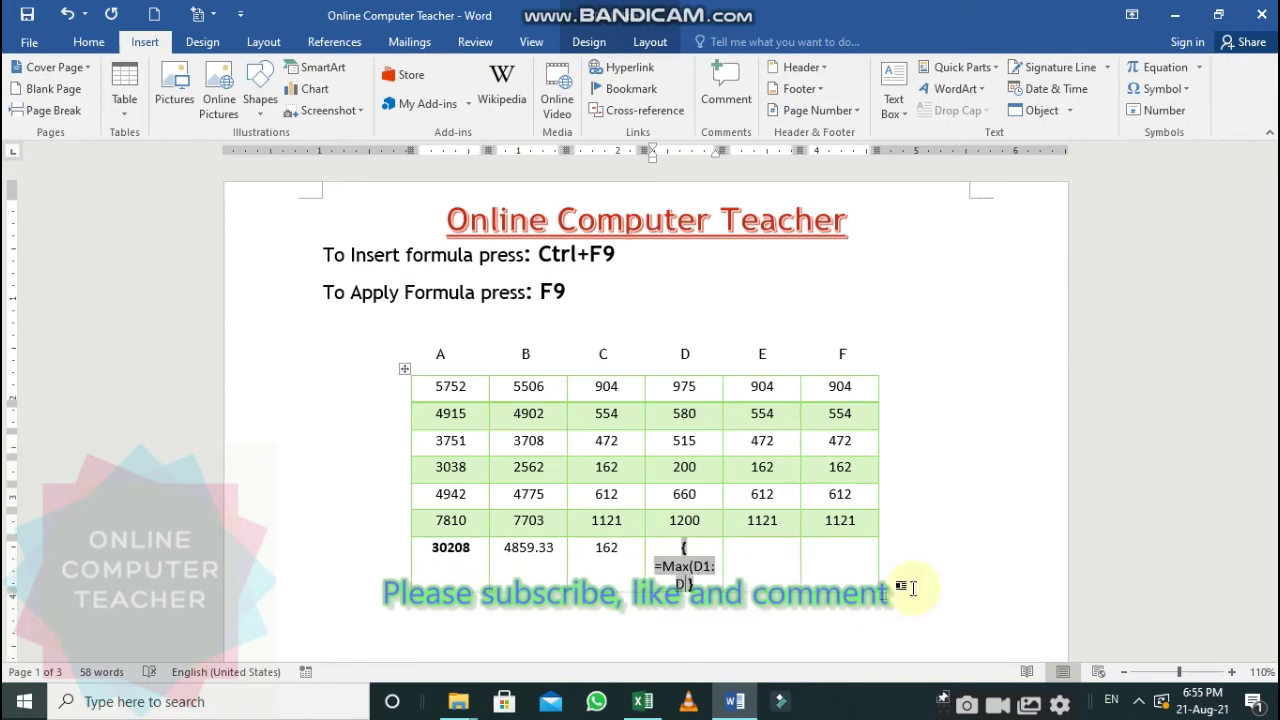
{"action": "type", "text": "6"}
{"action": "type", "text": ")"}
{"action": "key", "text": "F9"}
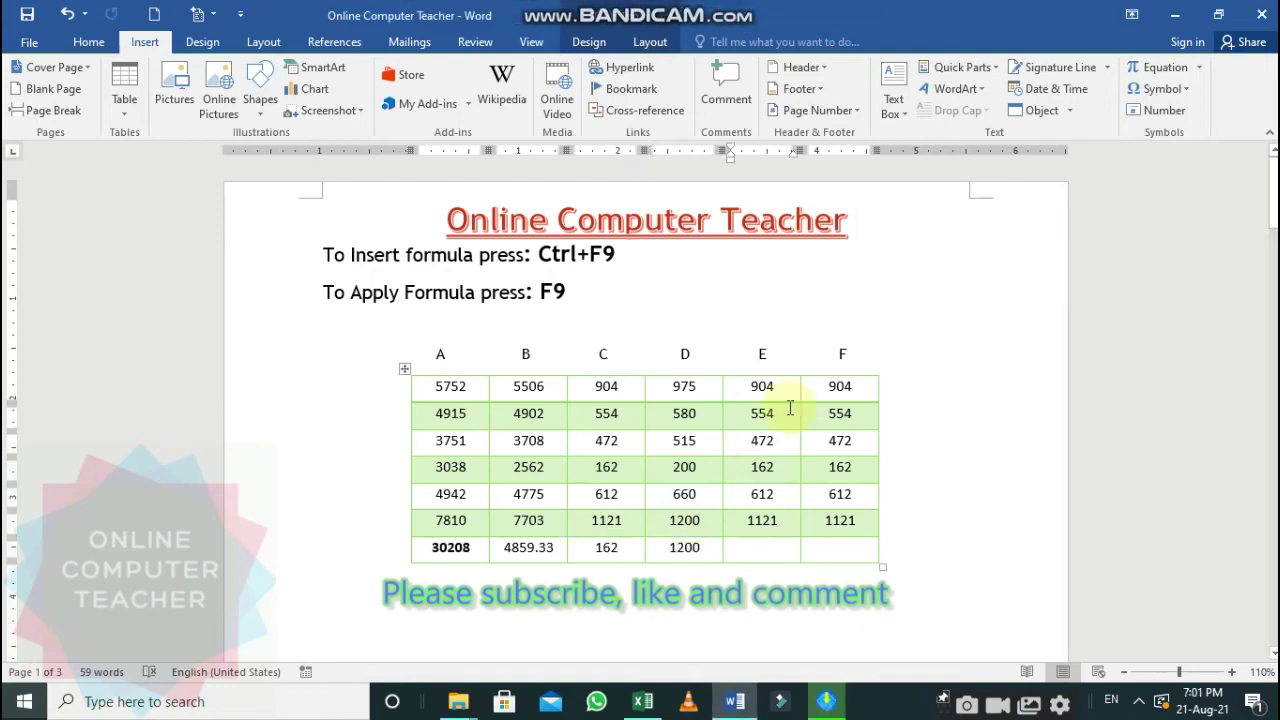
- Insert an =E1-E2 field in cell E7 and update it to show 350
{"action": "left_click_drag", "start_coordinate": [737, 381], "coordinate": [754, 533]}
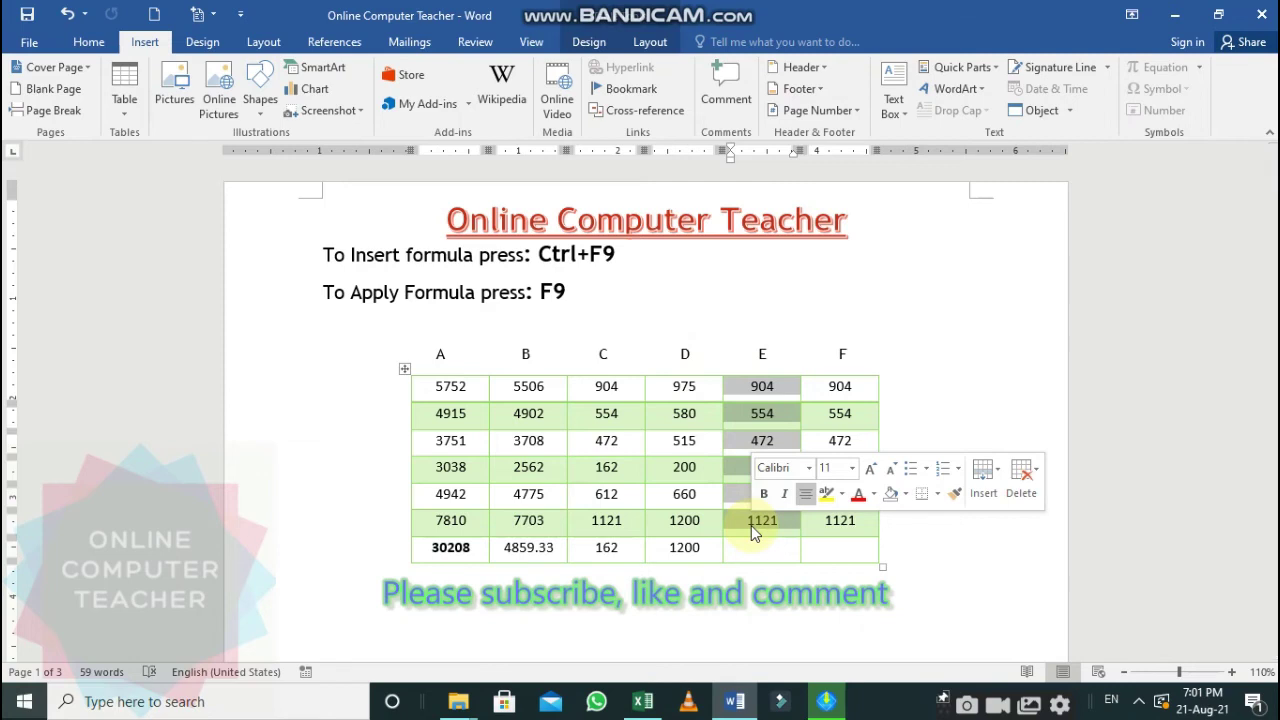
{"action": "left_click", "coordinate": [755, 555]}
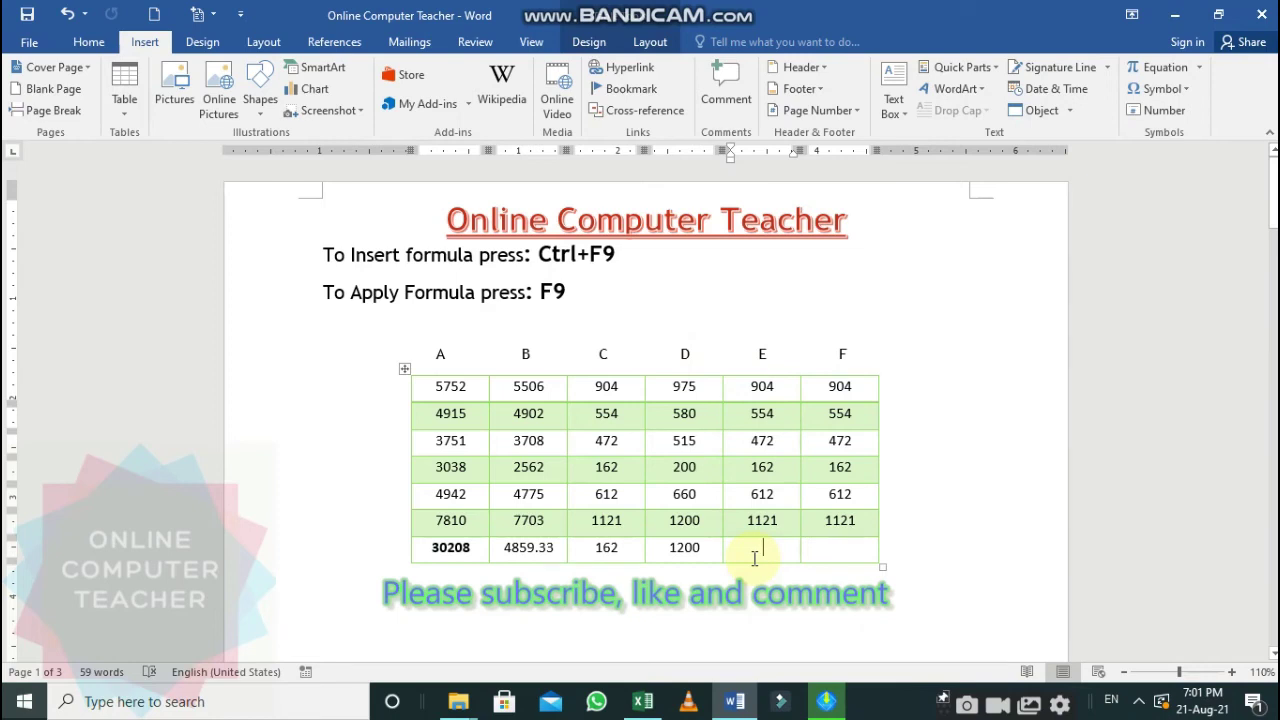
{"action": "key", "text": "ctrl+F9"}
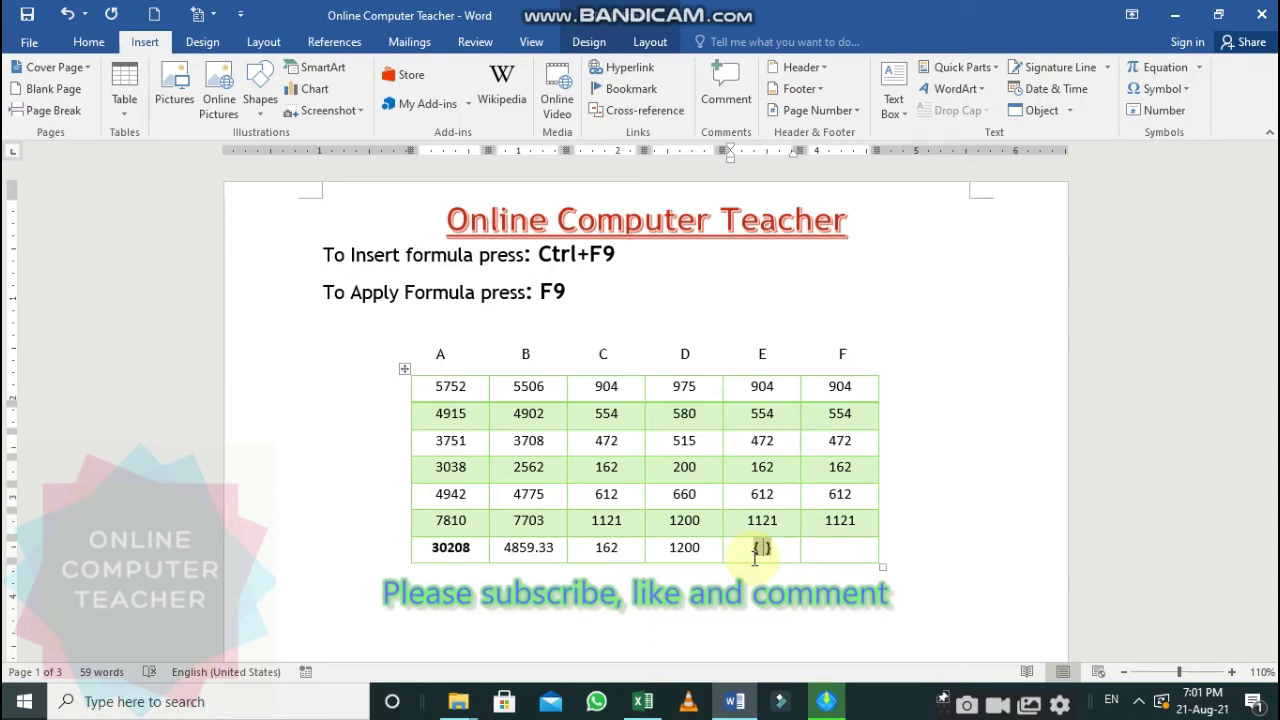
{"action": "type", "text": "="}
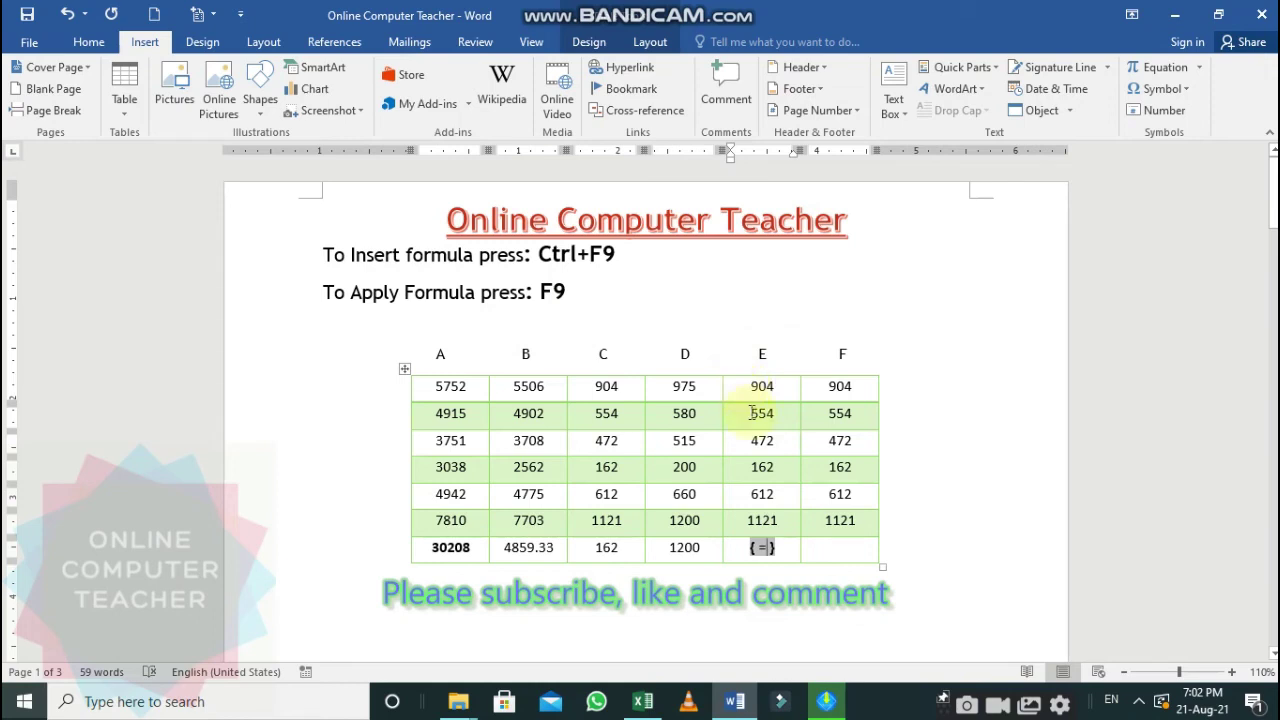
{"action": "mouse_move", "coordinate": [408, 401]}
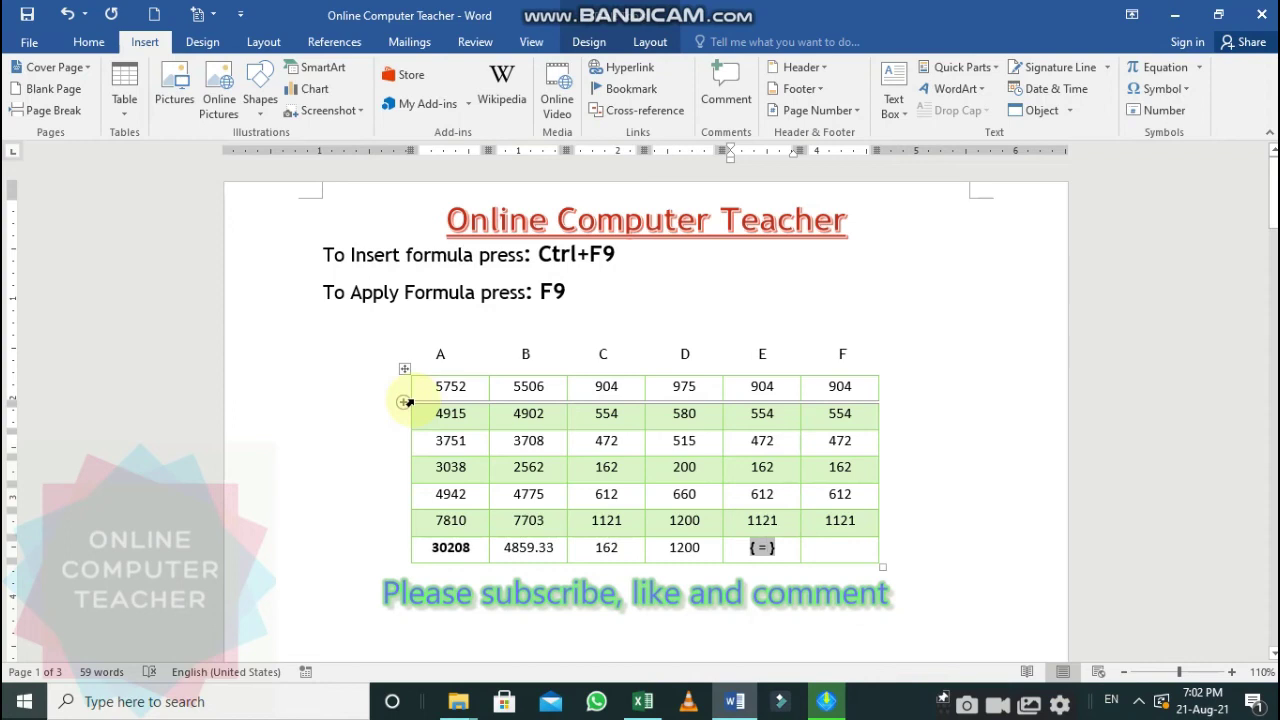
{"action": "type", "text": "E"}
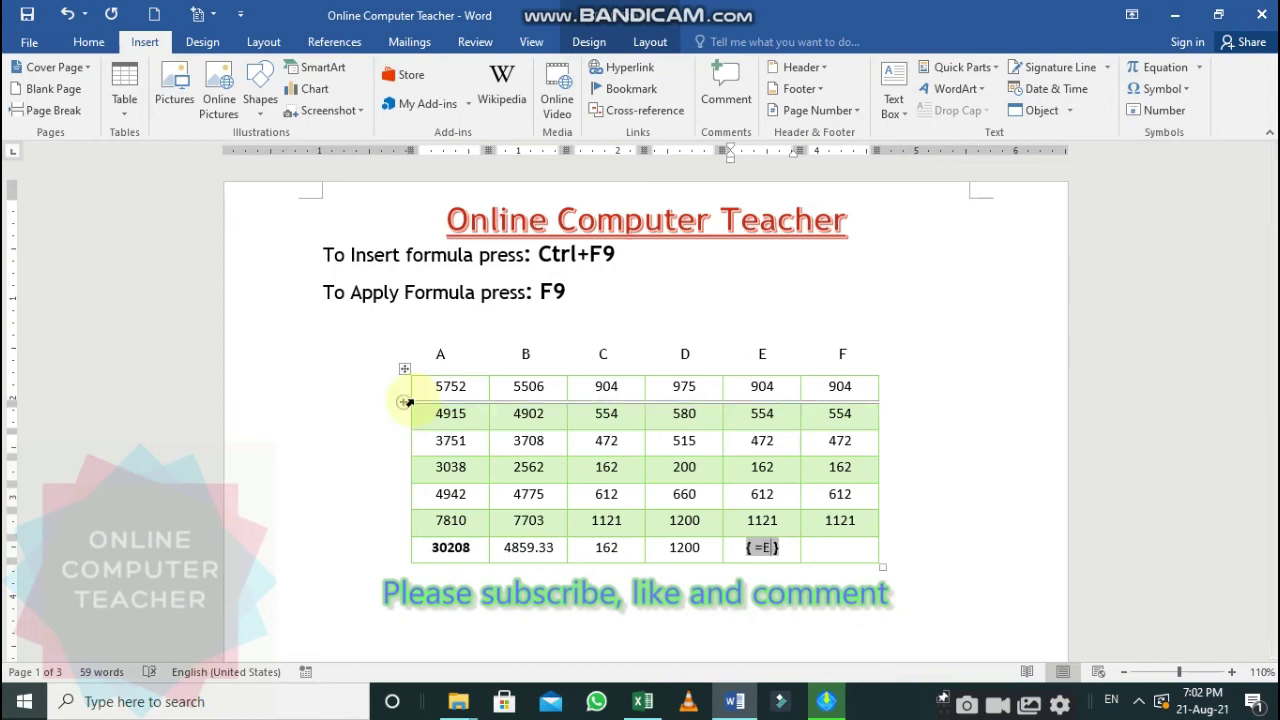
{"action": "type", "text": "1"}
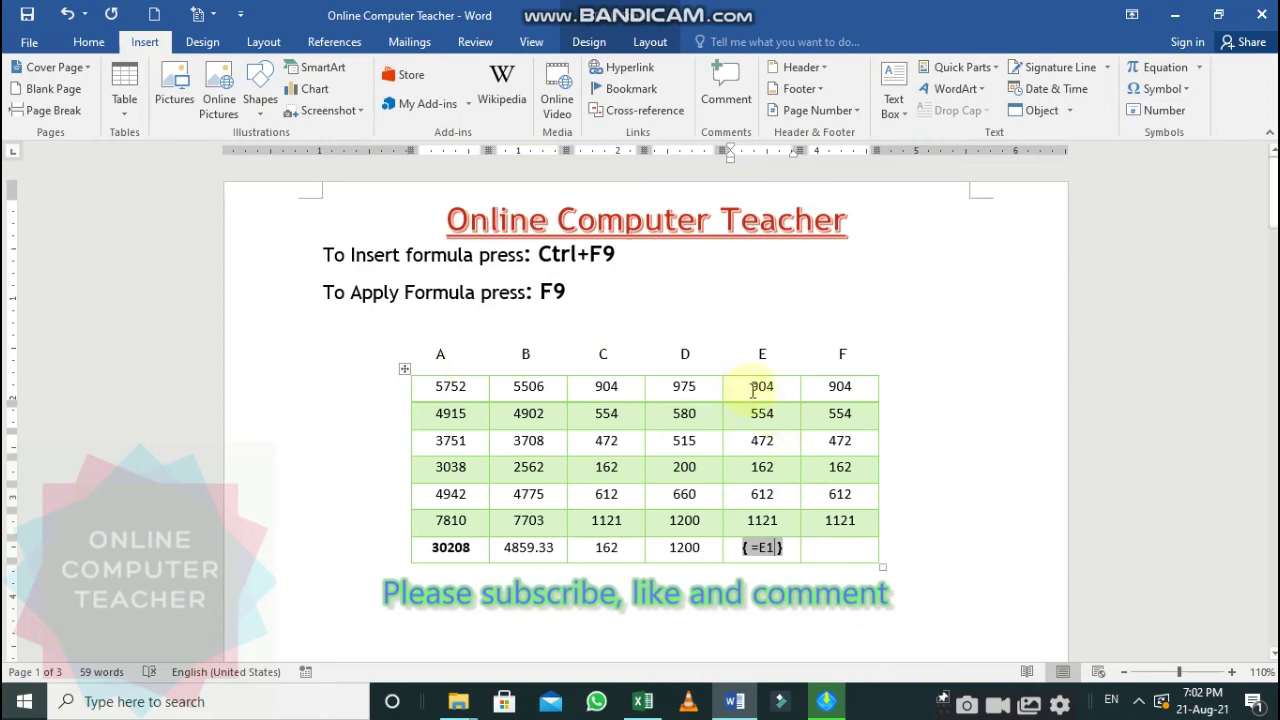
{"action": "type", "text": "-"}
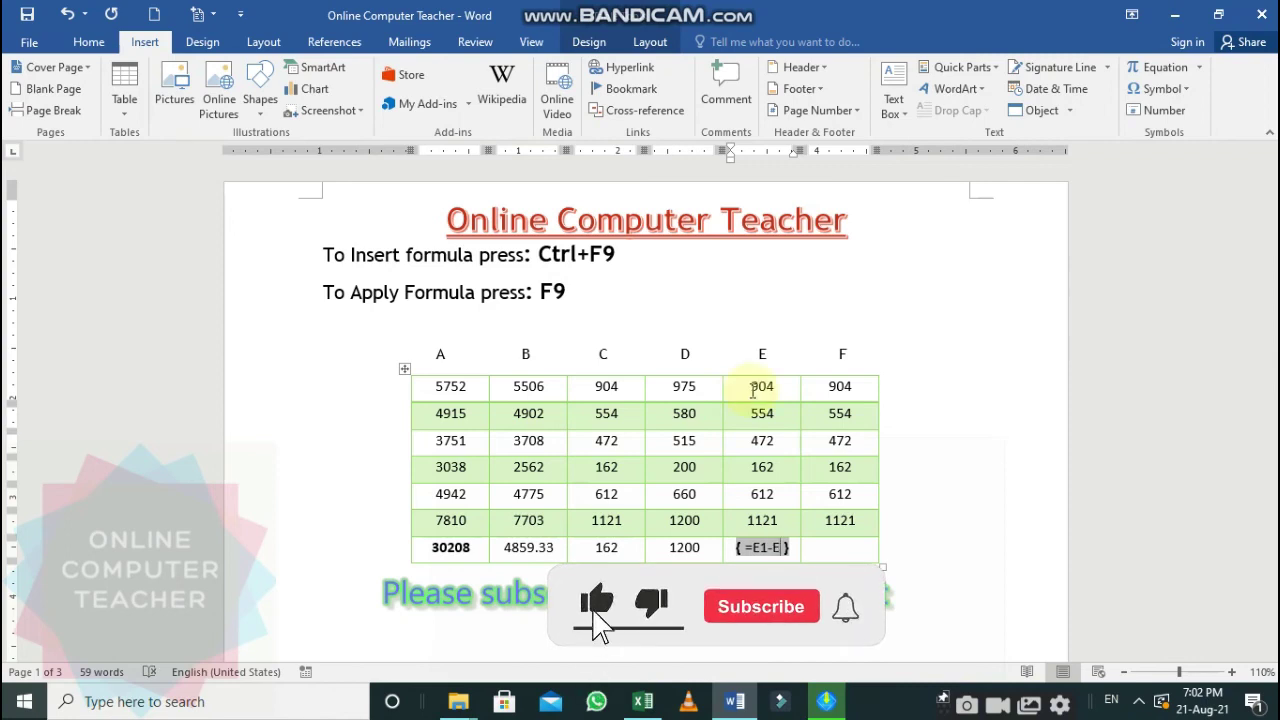
{"action": "type", "text": "E2"}
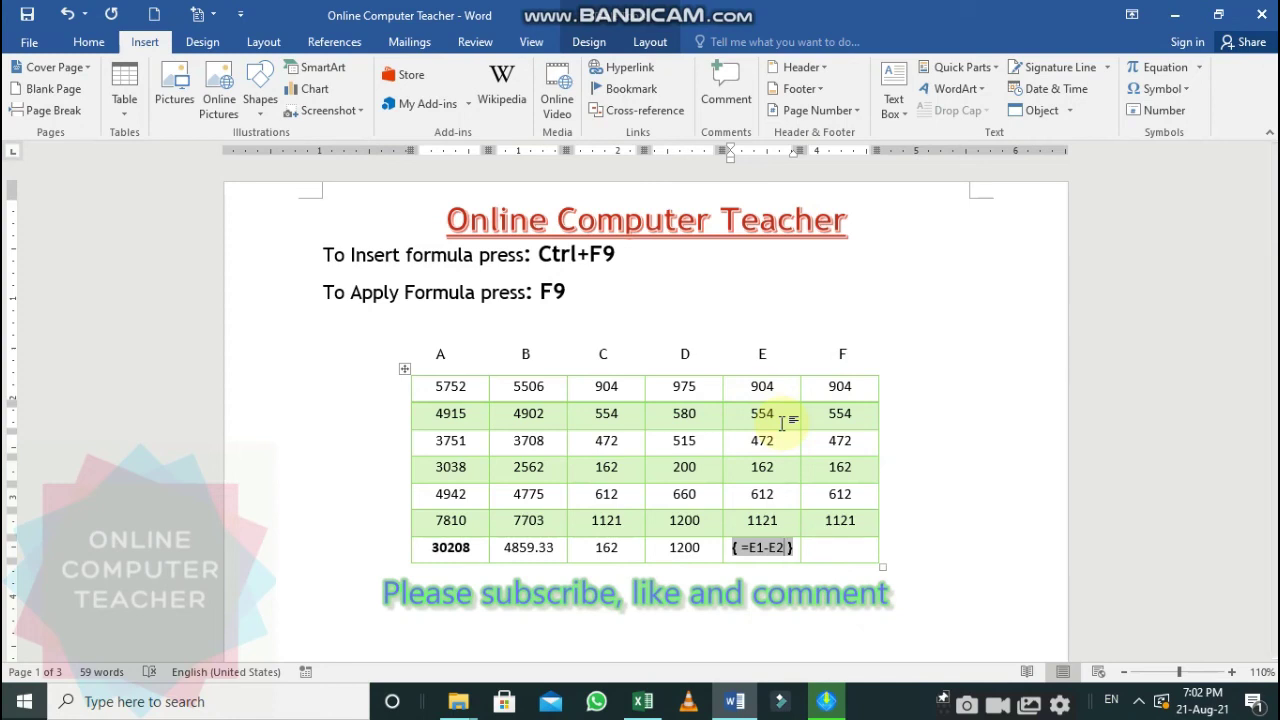
{"action": "key", "text": "F9"}
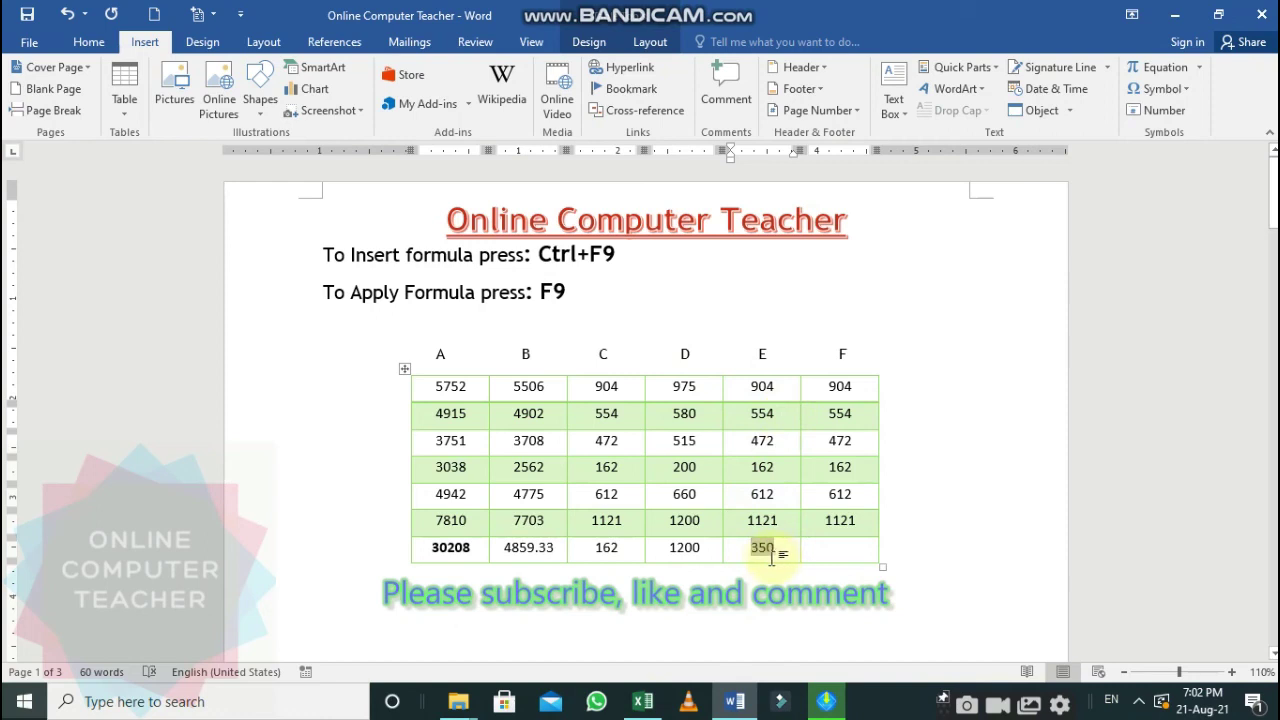
- Insert an =F1/F2 field in cell F7 and update it to show 1.63
{"action": "left_click", "coordinate": [840, 548]}
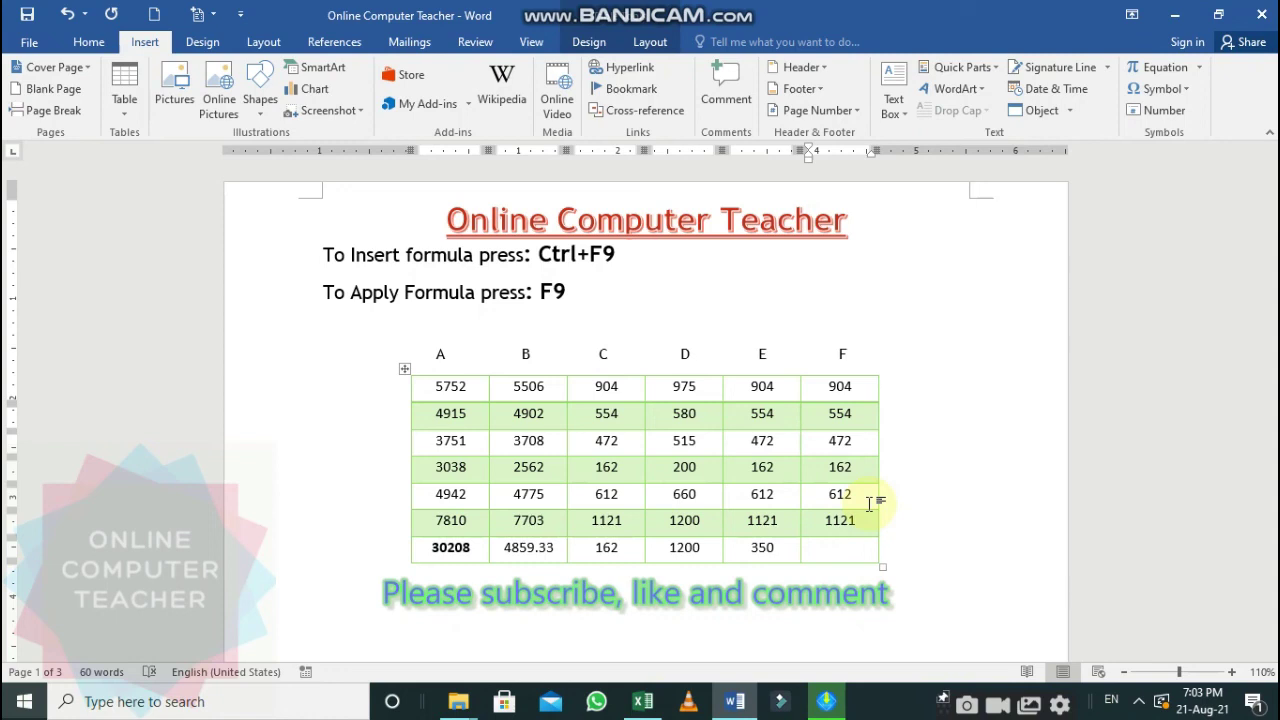
{"action": "key", "text": "ctrl+F9"}
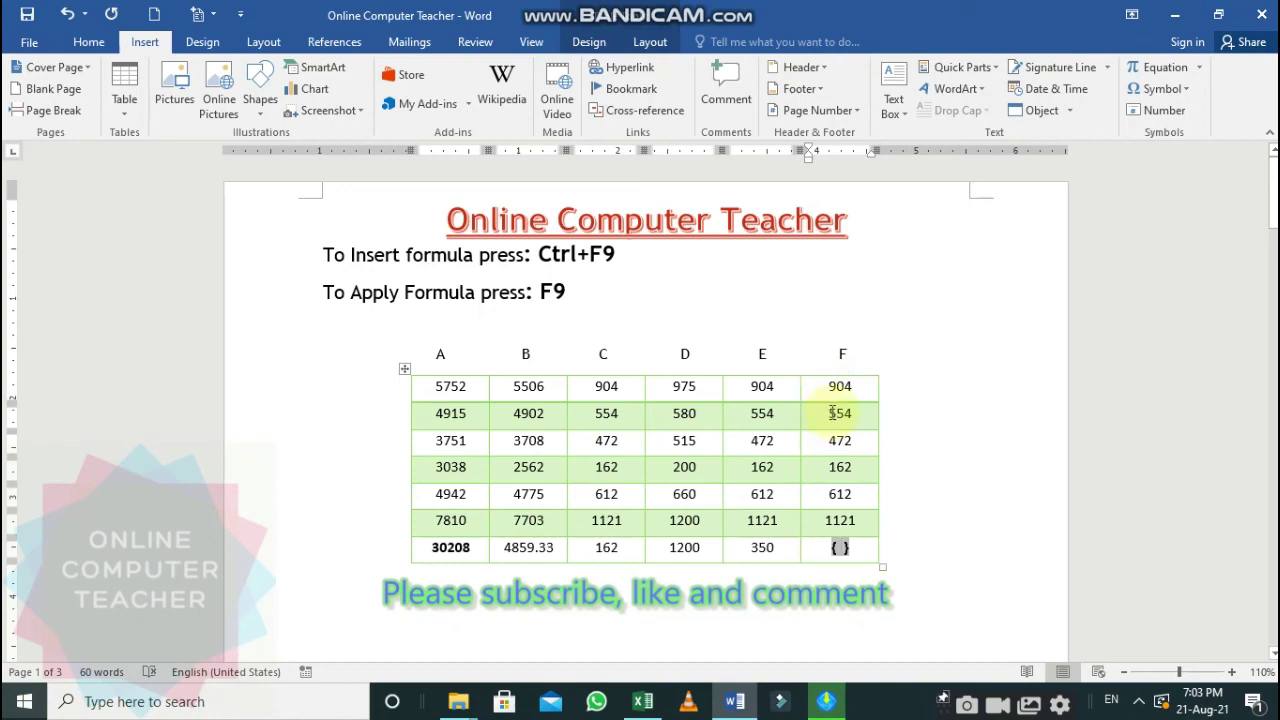
{"action": "type", "text": "= "}
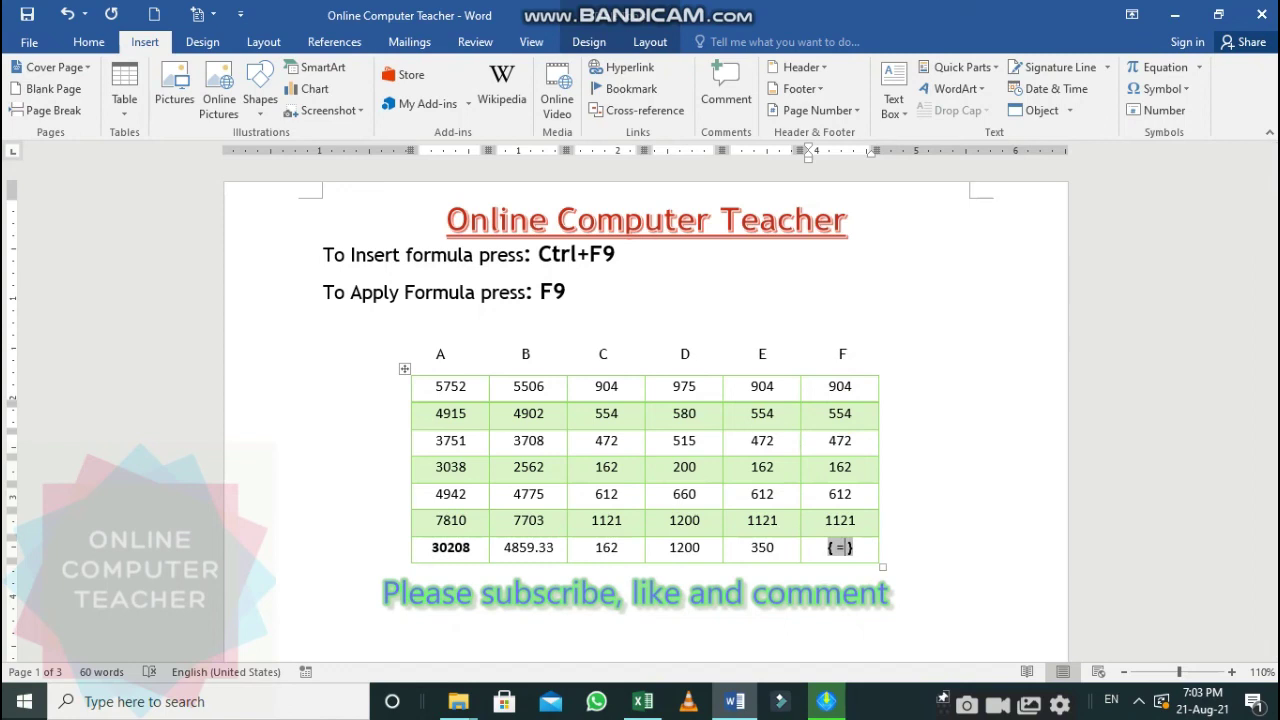
{"action": "type", "text": "F"}
{"action": "type", "text": "1"}
{"action": "type", "text": "/"}
{"action": "type", "text": "F"}
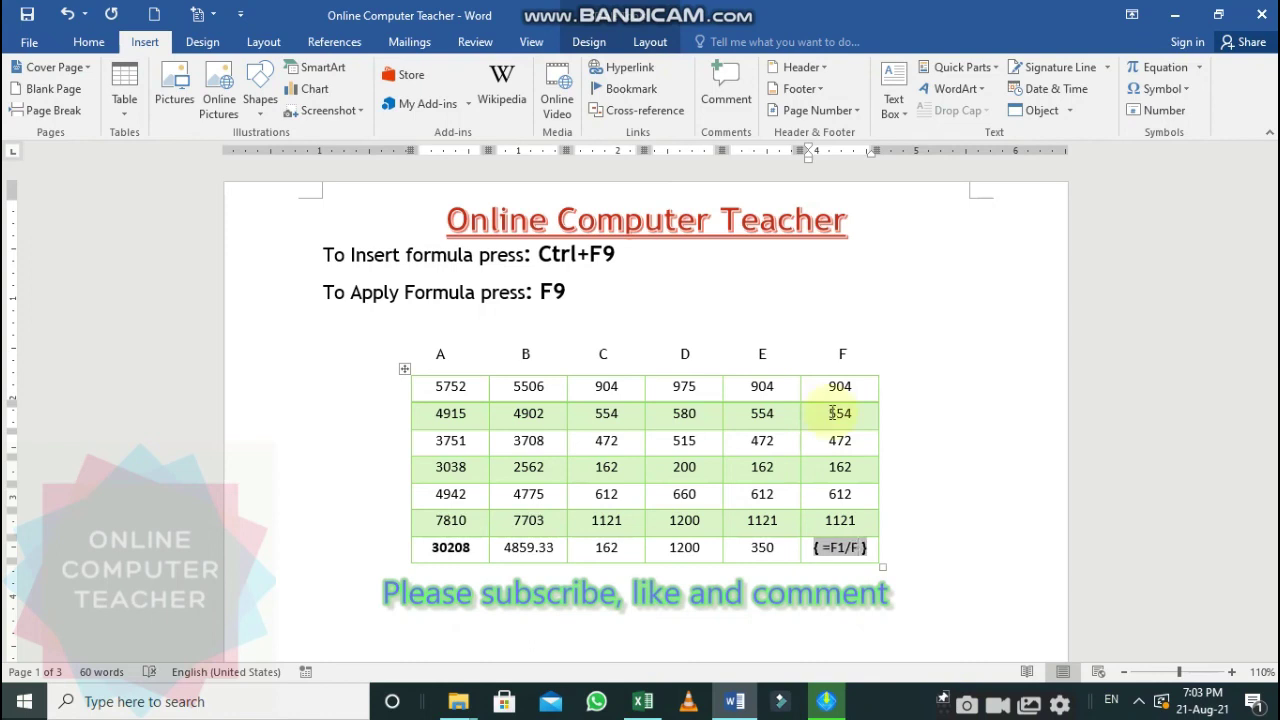
{"action": "type", "text": "2"}
{"action": "key", "text": "F9"}
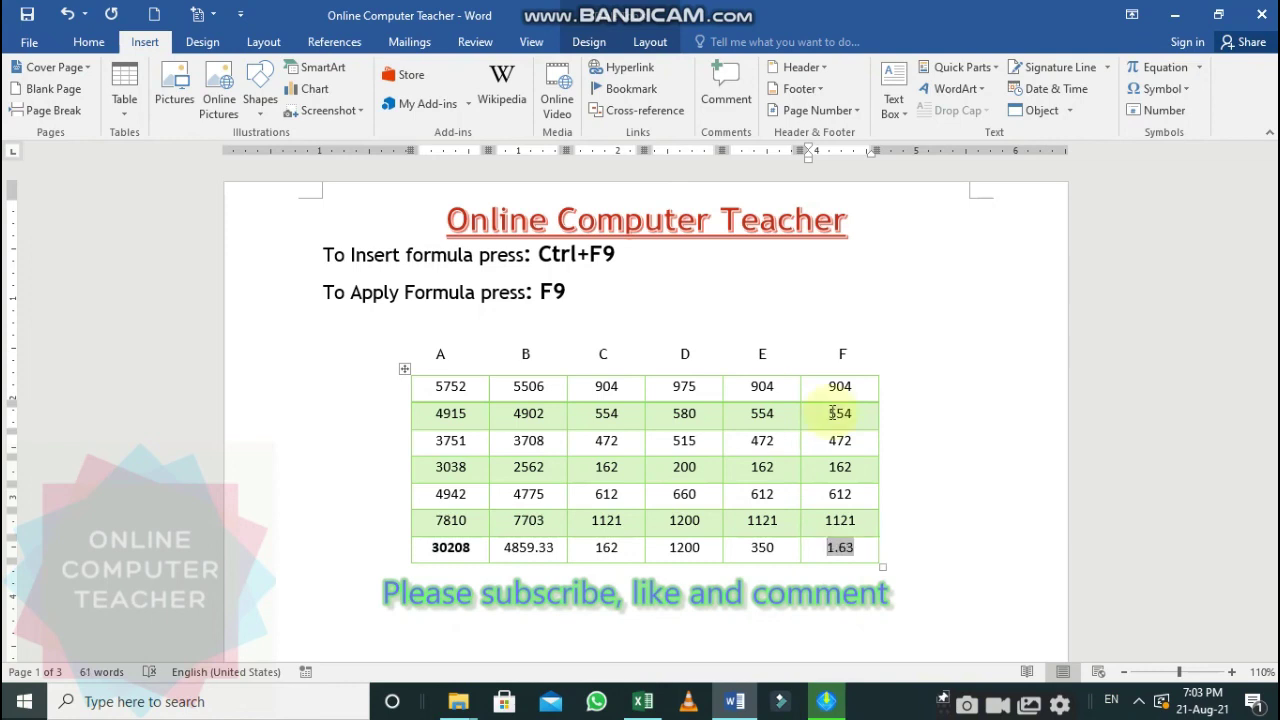